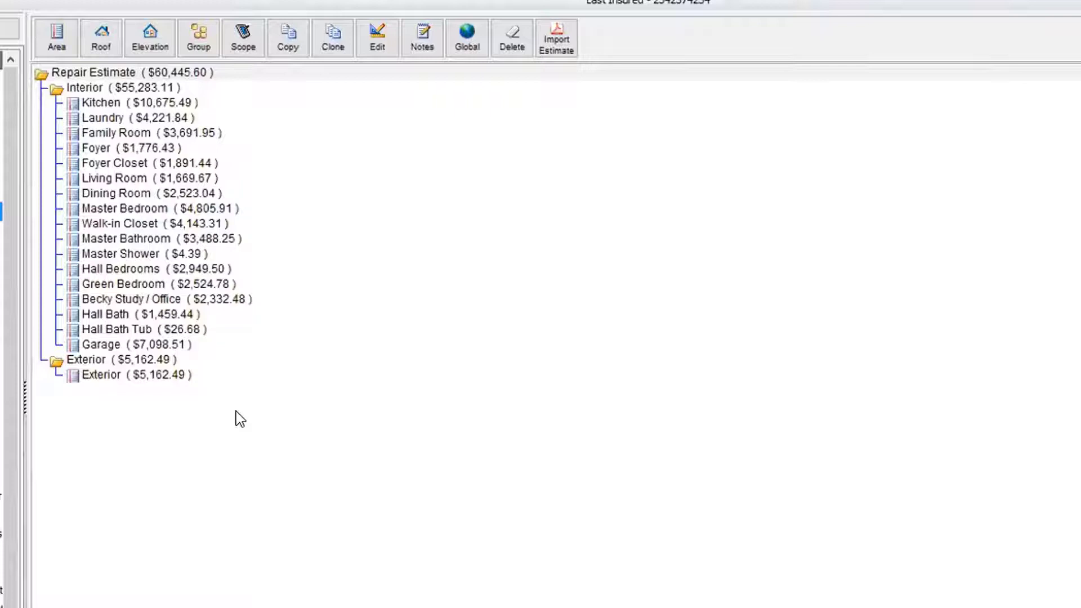
Open the Kitchen area's scope sheet and show its repair items as a line item list.
double_click(112, 103)
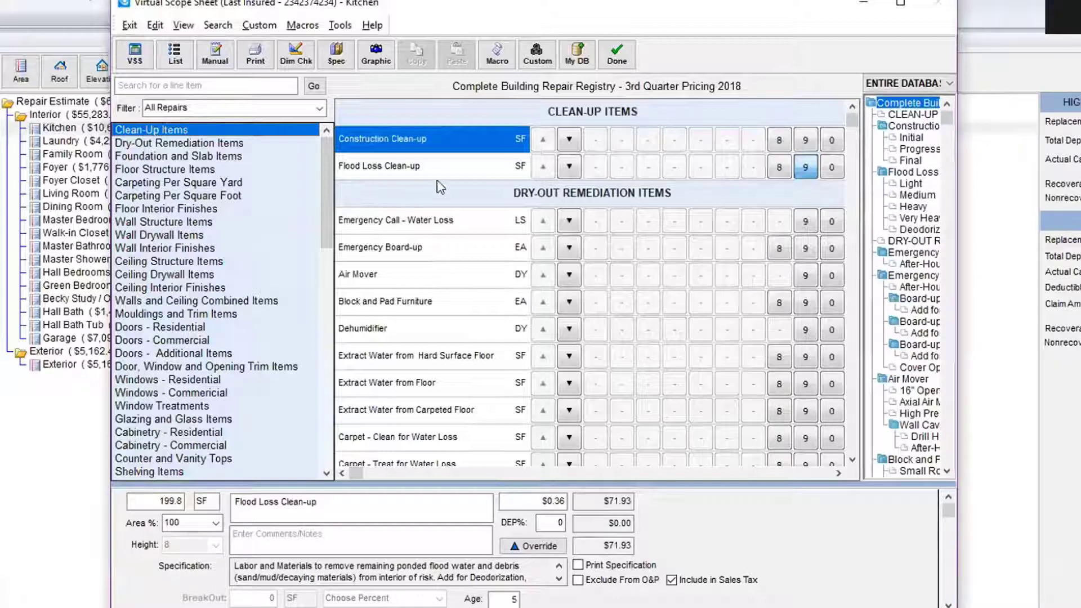
left_click(175, 54)
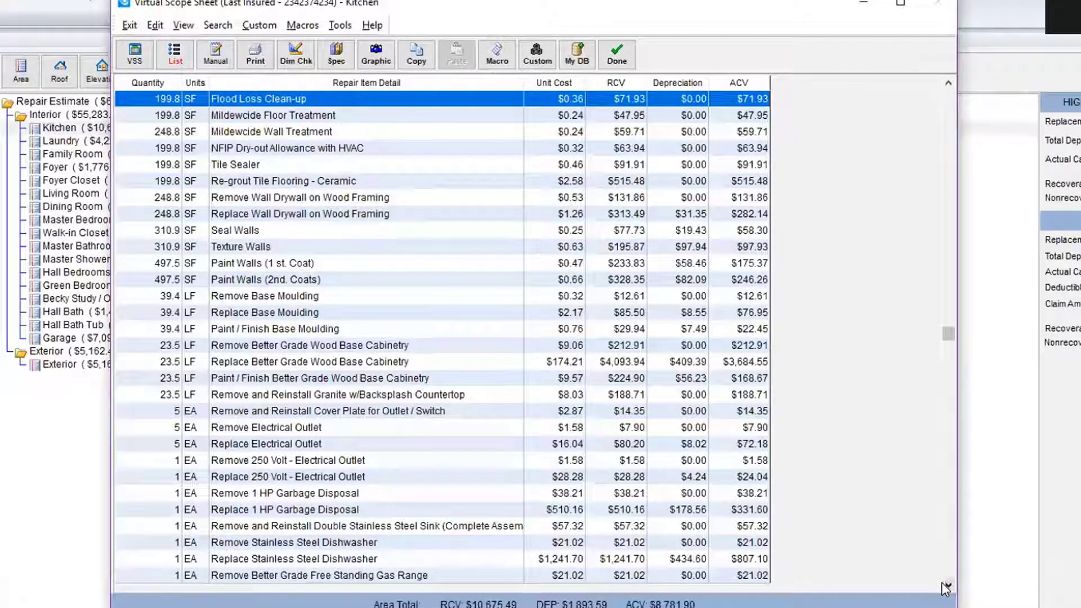
key("Down")
key("Down")
key("Down")
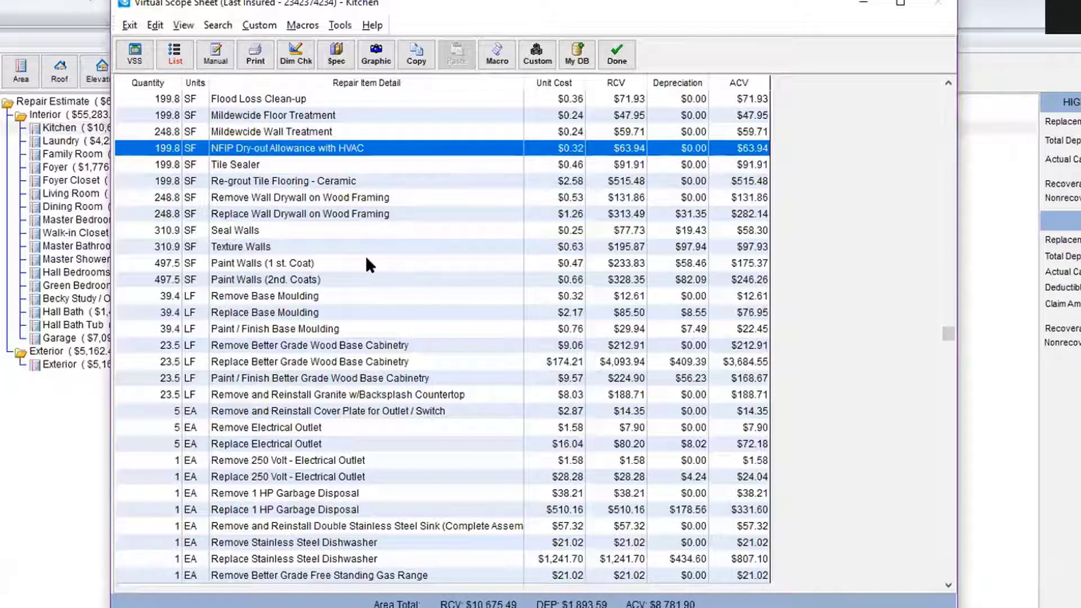
Review the override details of the Replace Wall Drywall on Wood Framing item, close them, and maximize the scope sheet.
double_click(331, 216)
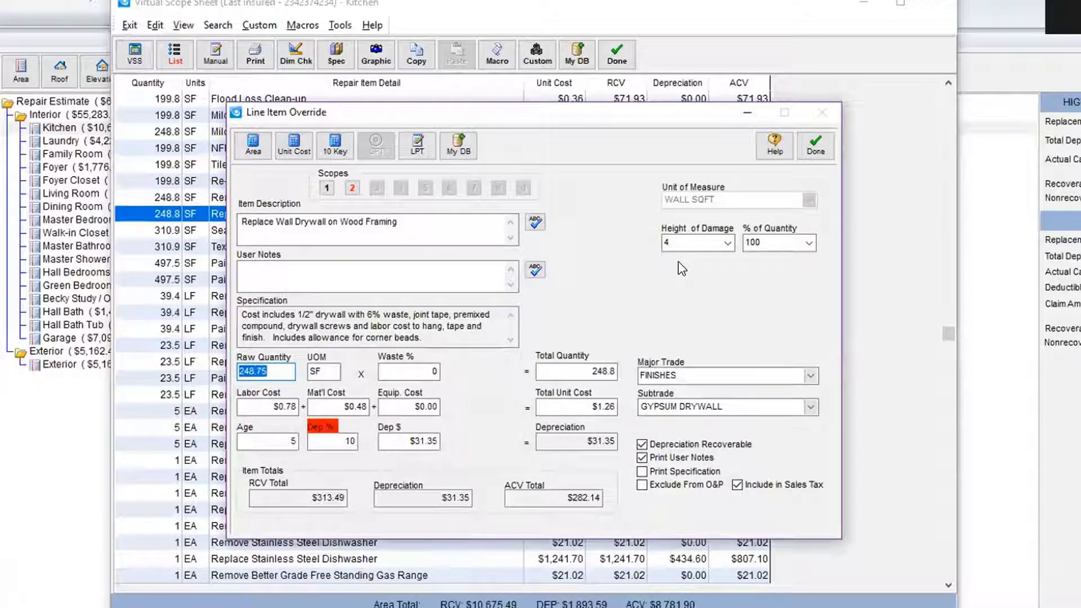
left_click(815, 145)
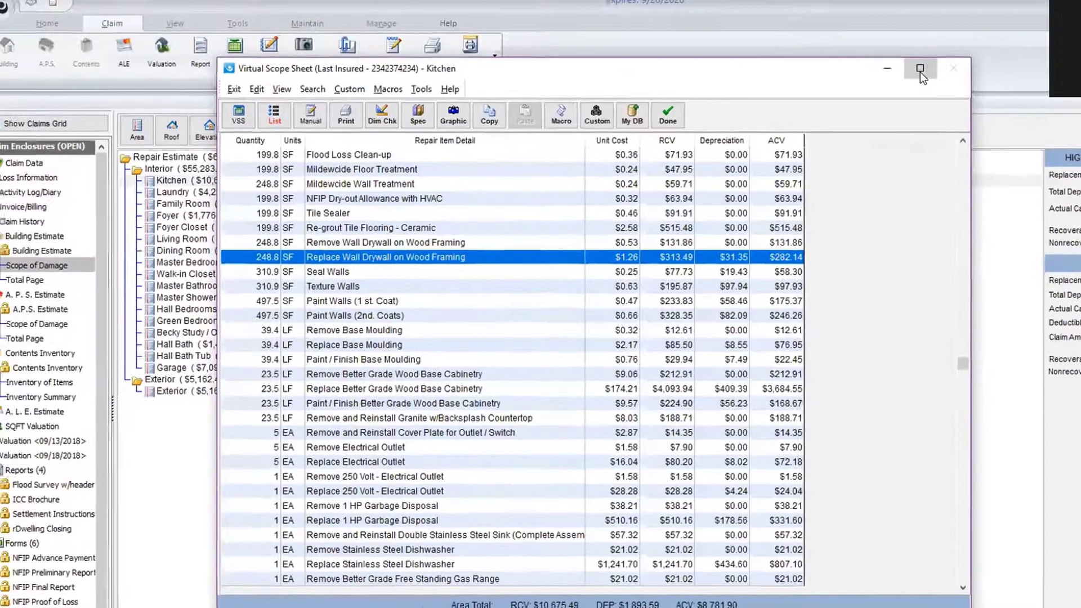
left_click(900, 3)
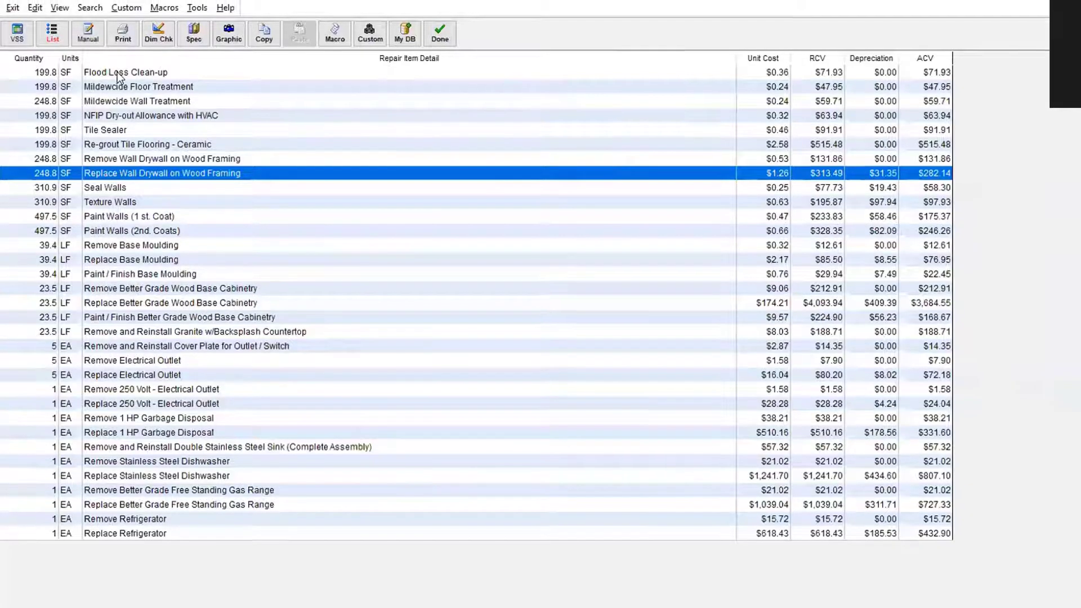
Record all the Kitchen line items, from Flood Loss Clean-up through Replace Refrigerator, as a macro named "R/R Kitchen Flood 4 High".
left_click(117, 69)
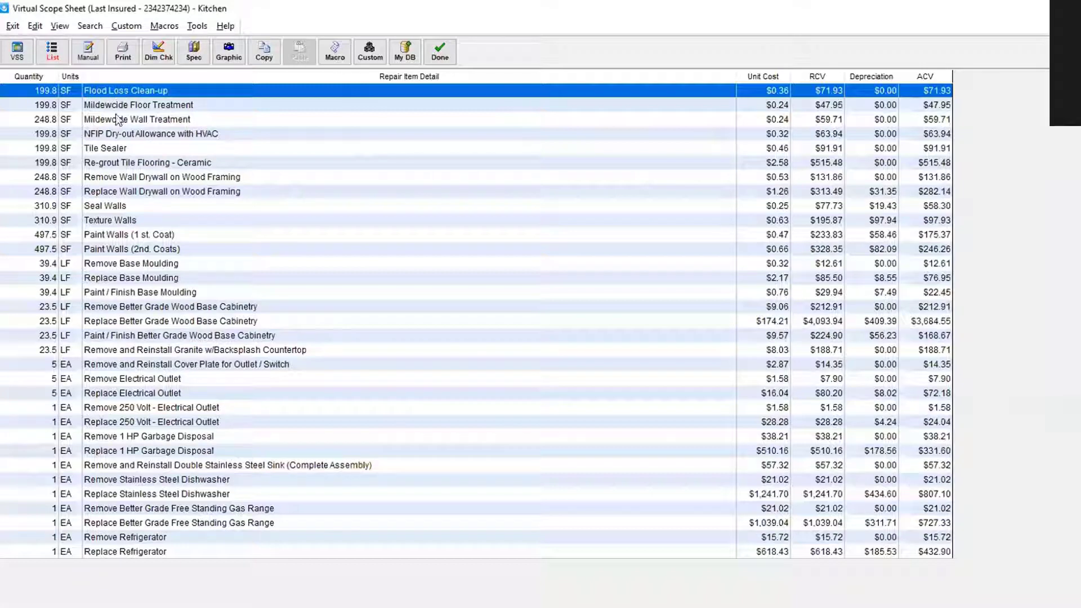
left_click(117, 552, "shift")
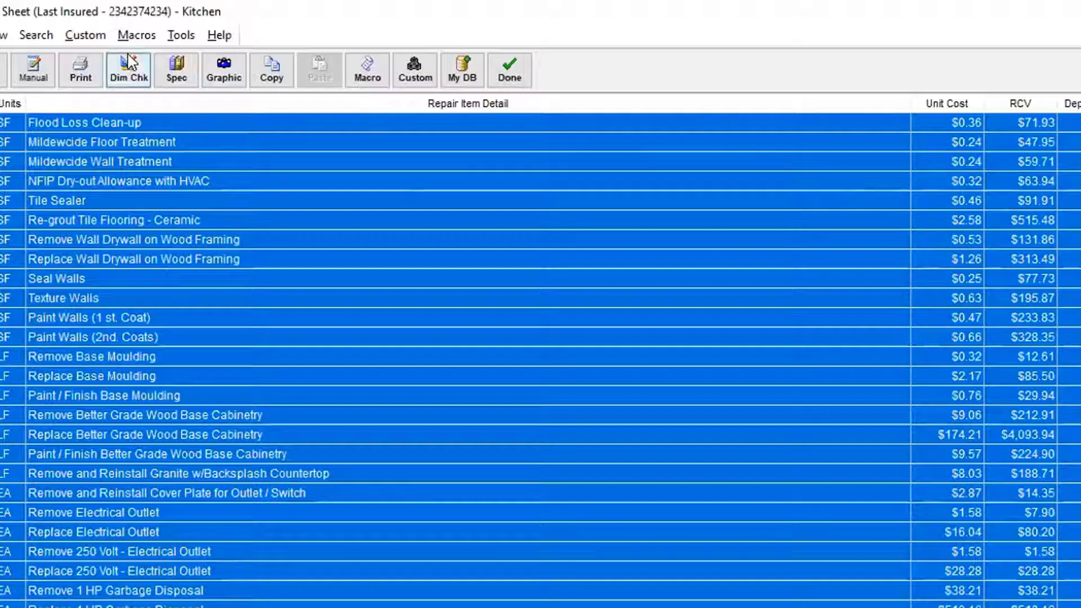
left_click(128, 36)
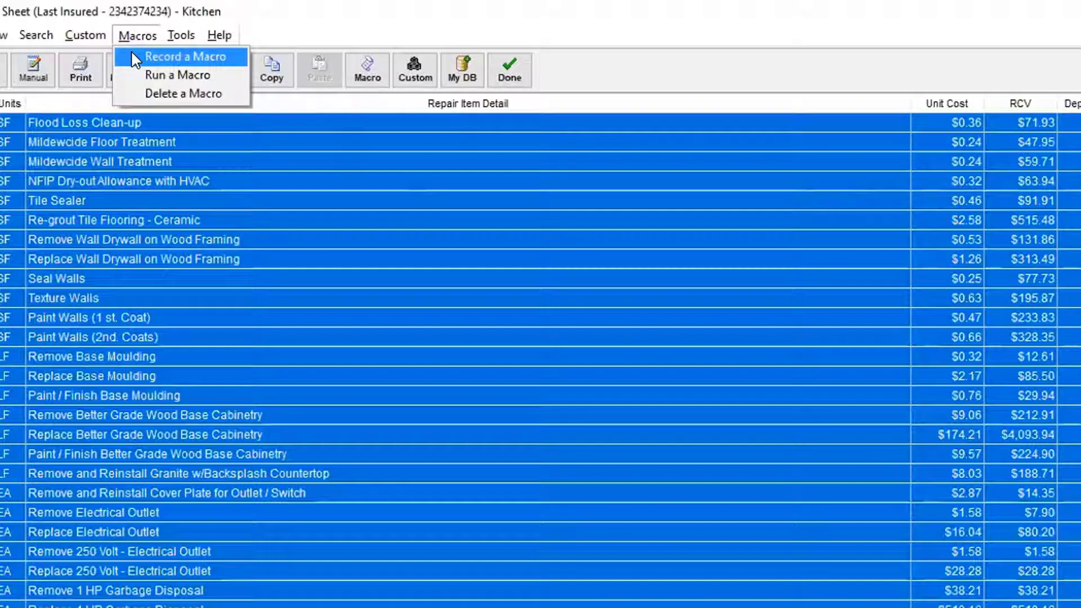
left_click(133, 56)
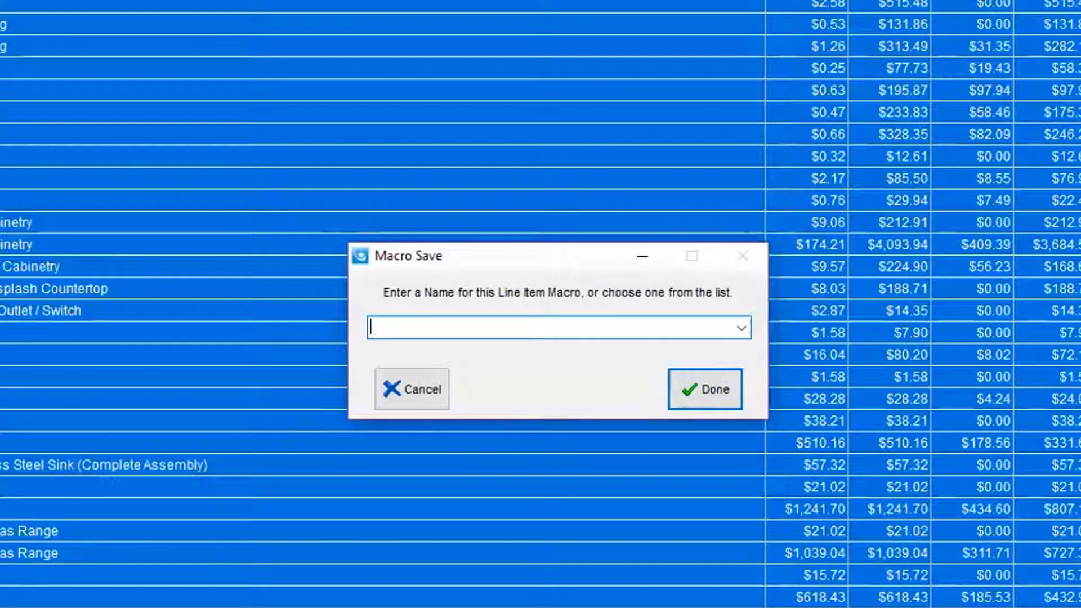
type("R/R")
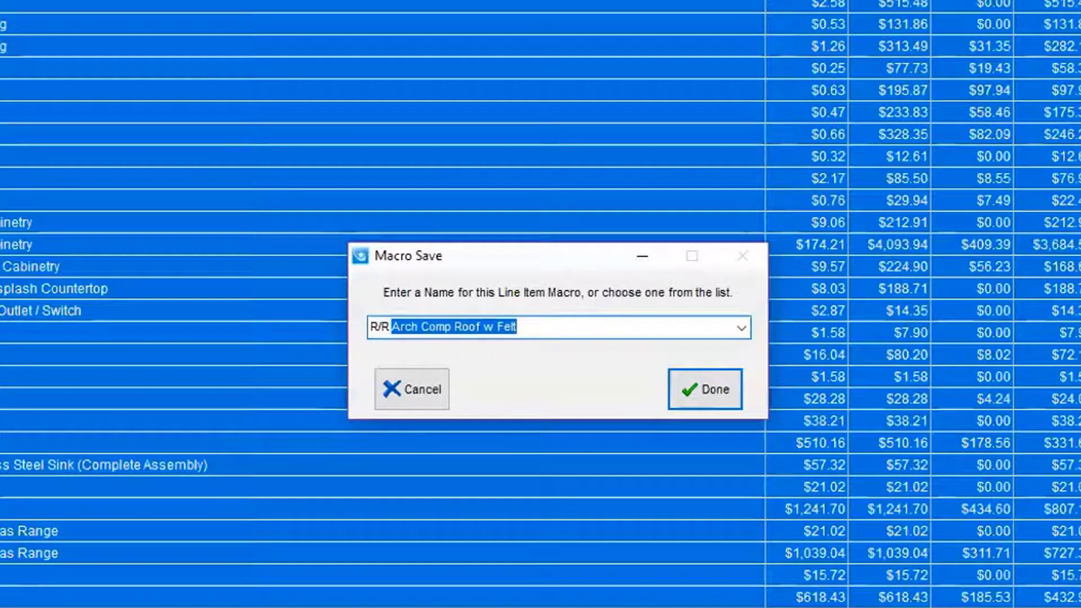
type(" Kitche")
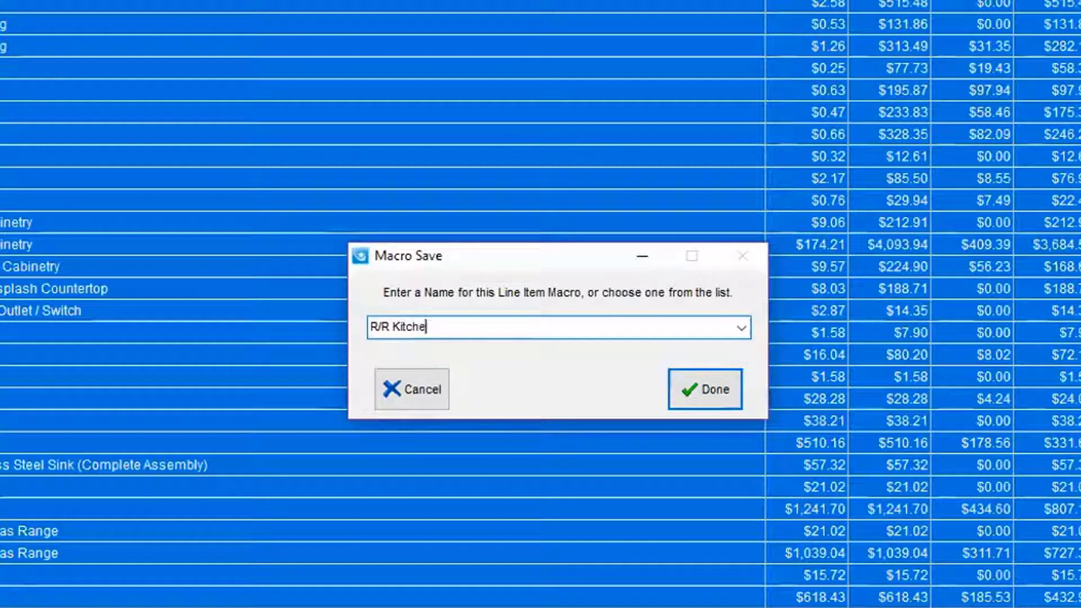
type("n Flood 4 High")
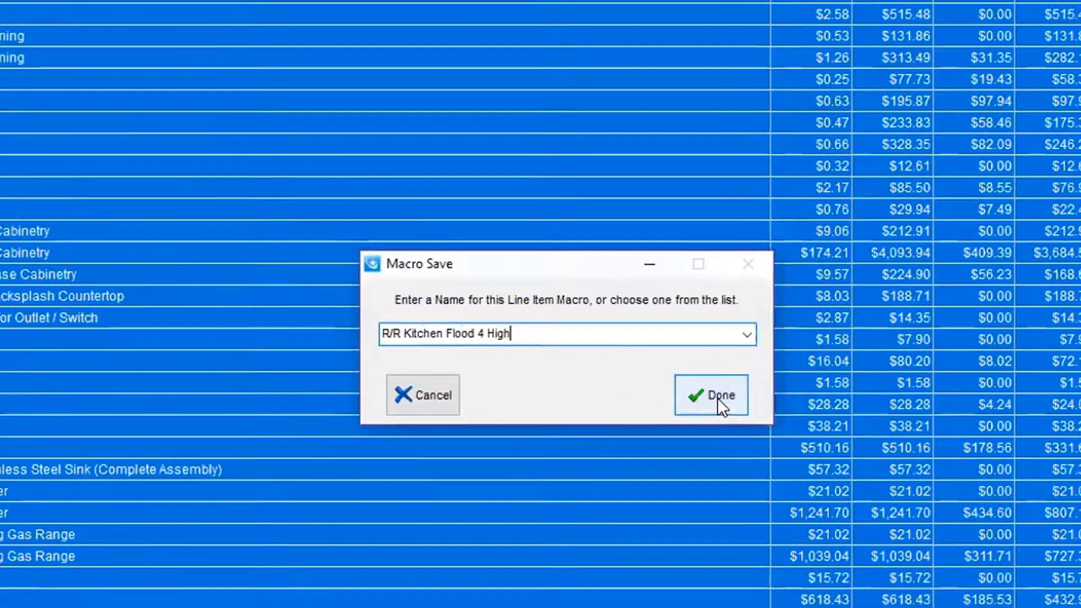
left_click(714, 397)
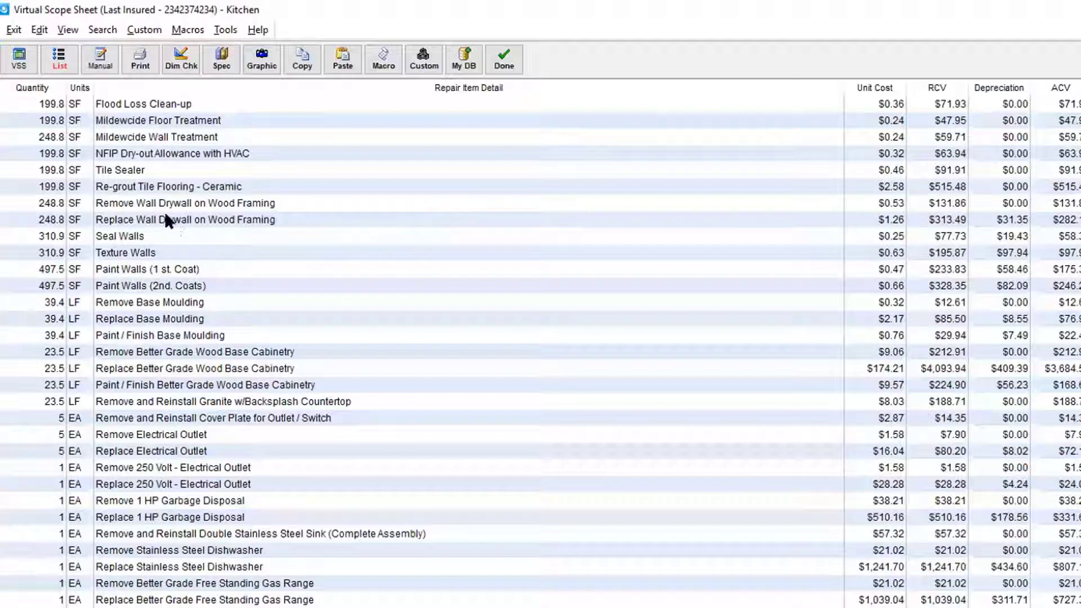
Record the items from Remove Wall Drywall on Wood Framing through Paint / Finish Base Moulding as a macro named "ASS-R/R Dry w Paint".
left_click(235, 206)
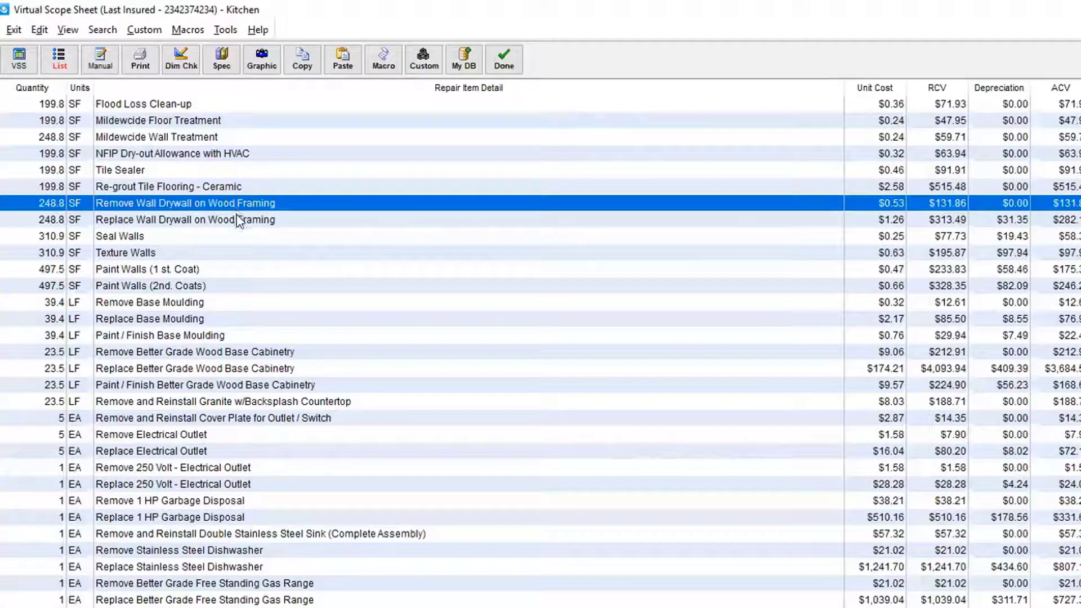
left_click(239, 221, "shift")
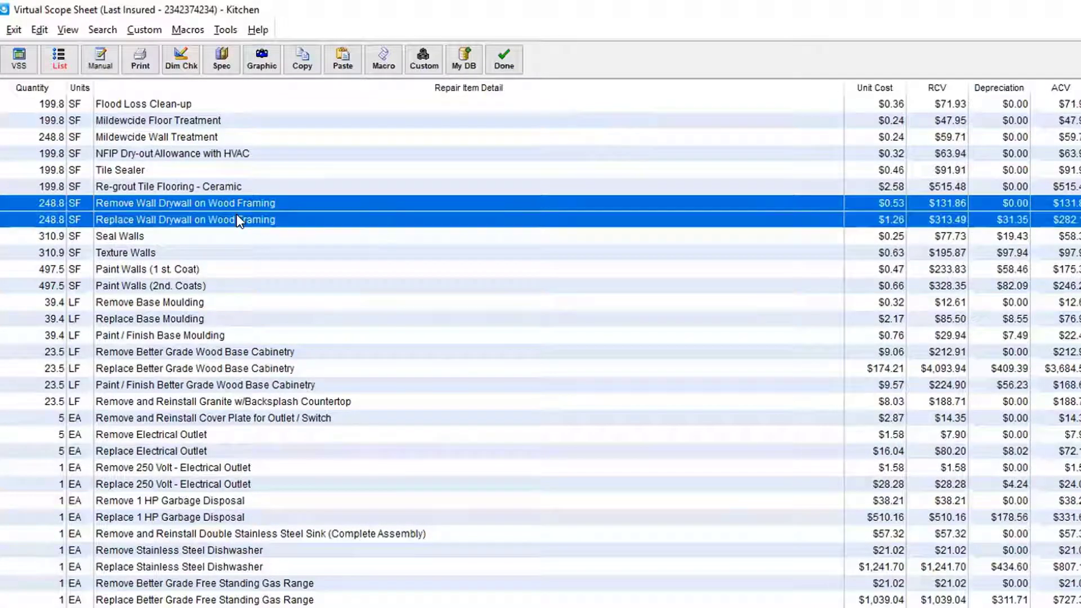
left_click(213, 235, "shift")
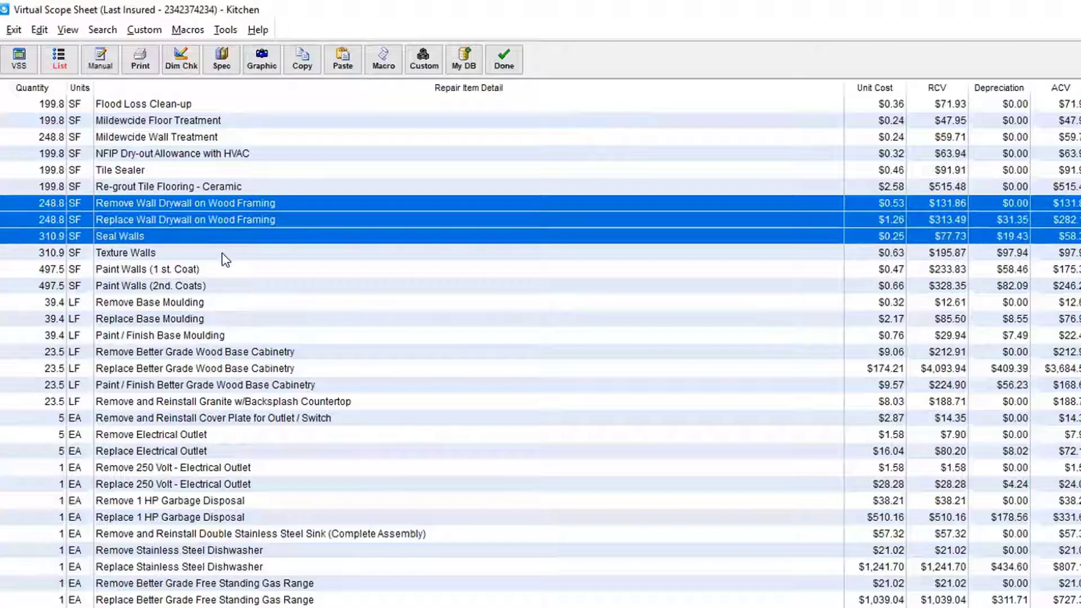
left_click(222, 253, "shift")
left_click(224, 269, "shift")
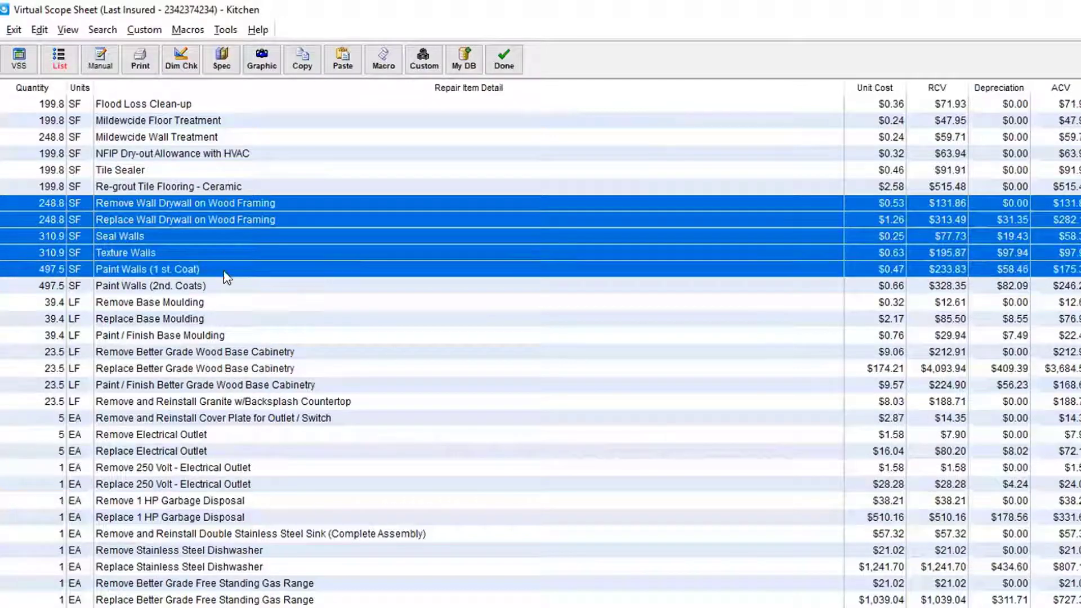
left_click(230, 286, "shift")
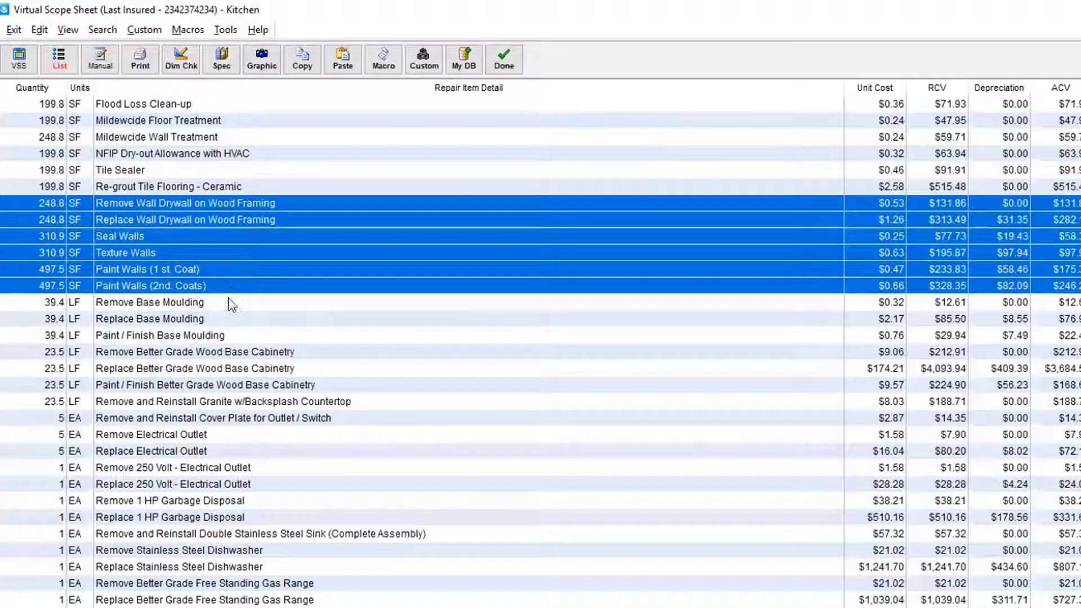
left_click(229, 307, "shift")
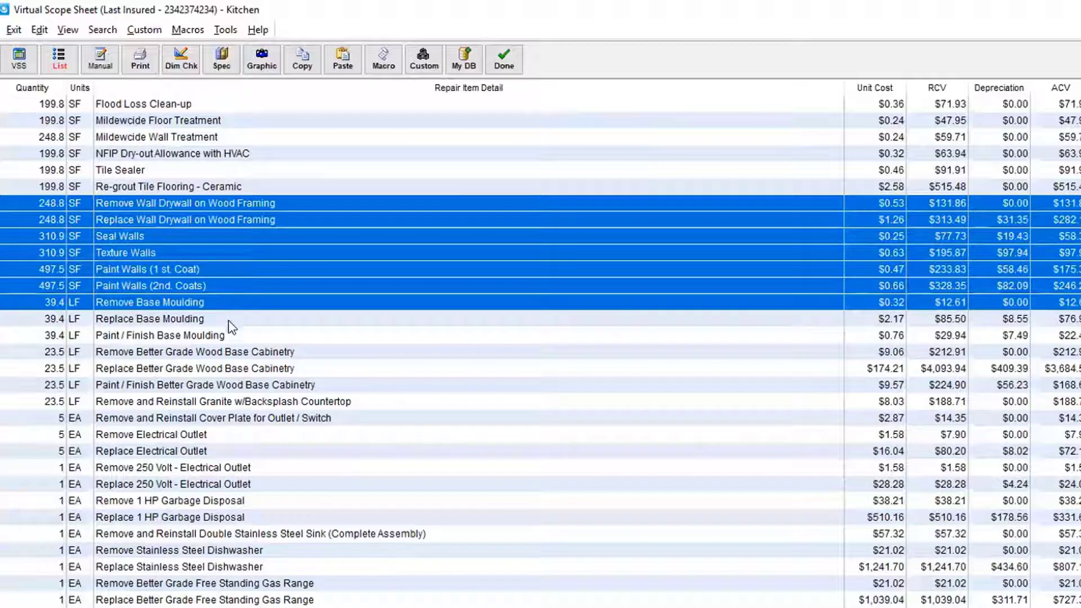
left_click(231, 320, "shift")
left_click(237, 336, "shift")
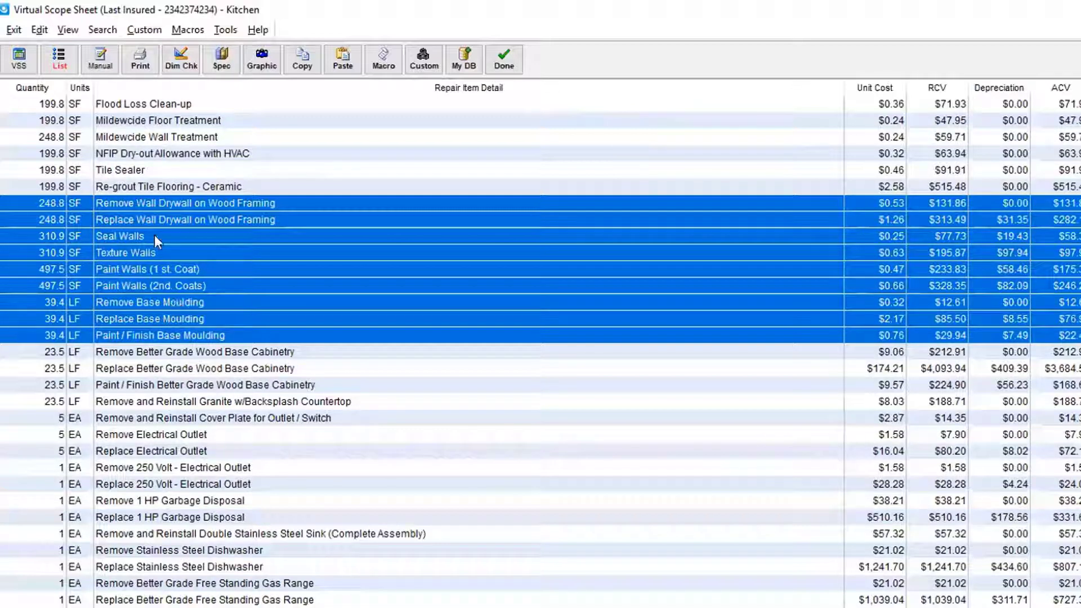
left_click(188, 32)
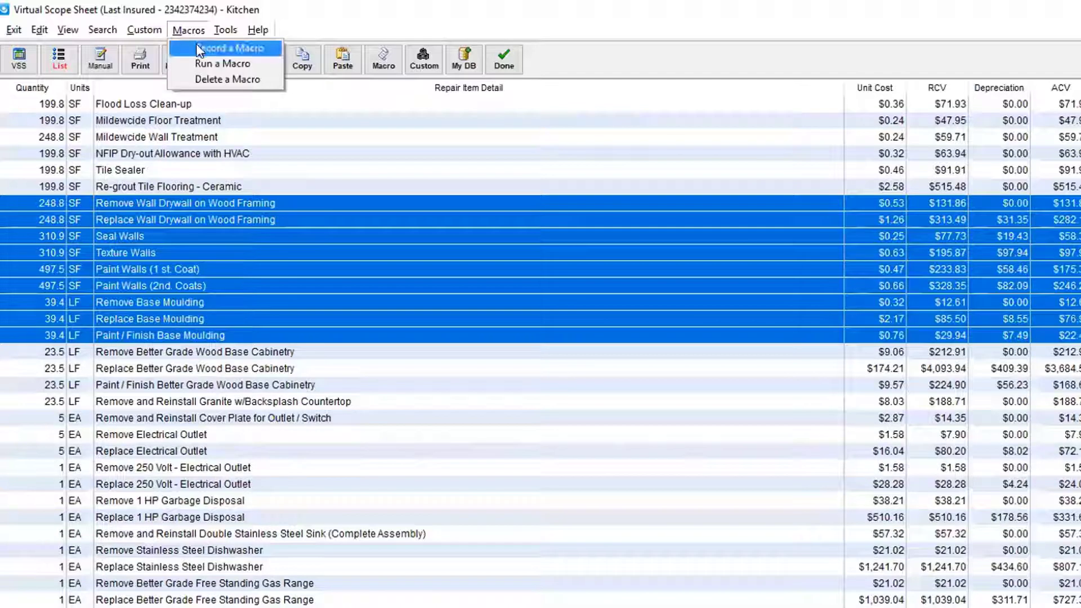
left_click(197, 48)
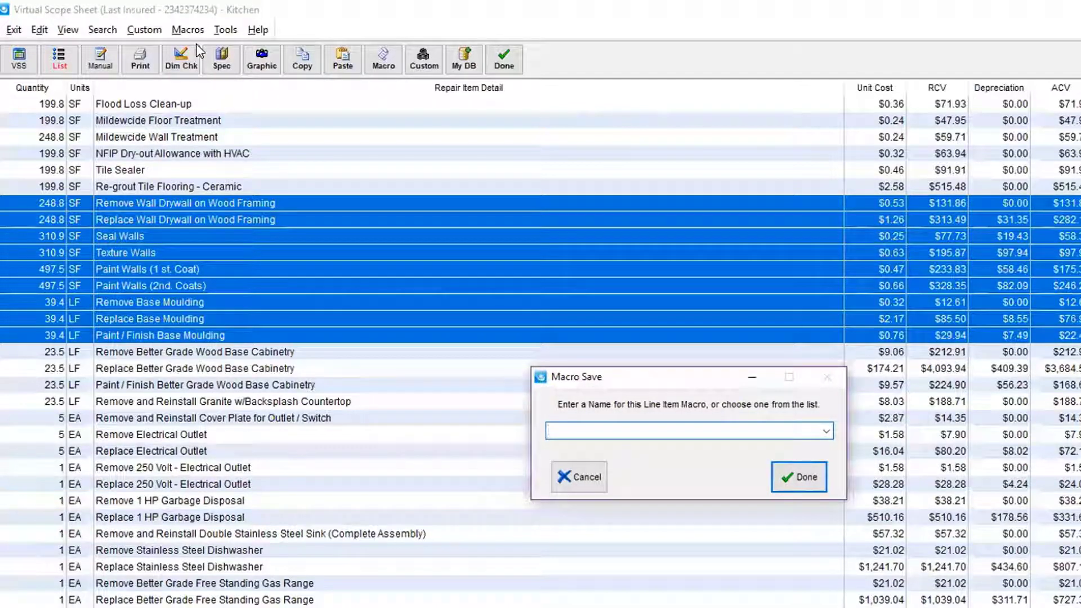
type("ASS-R/R Dry w Pain")
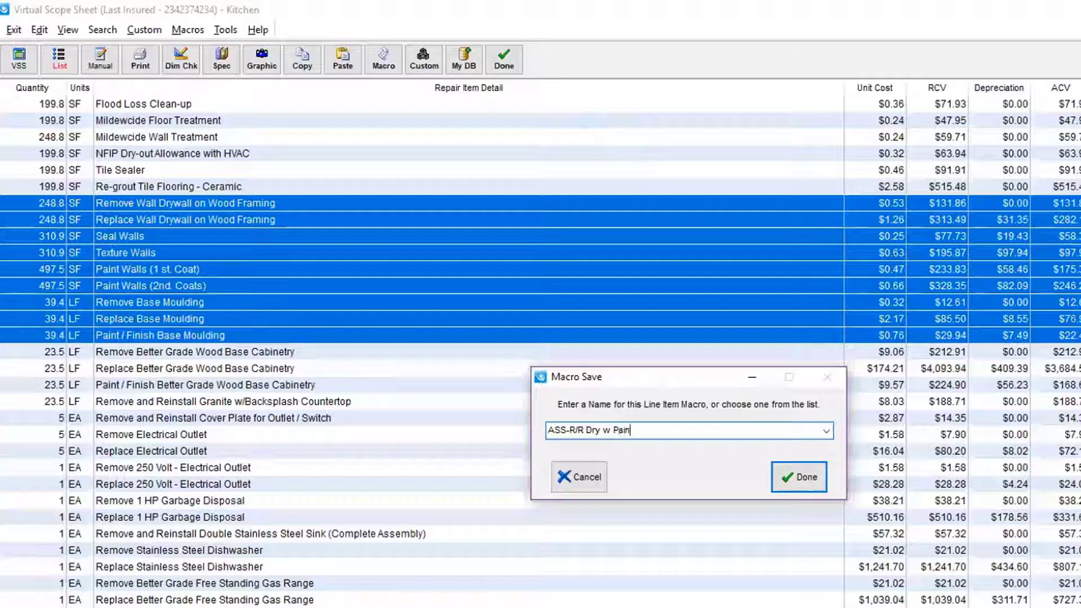
type("t")
left_click(784, 484)
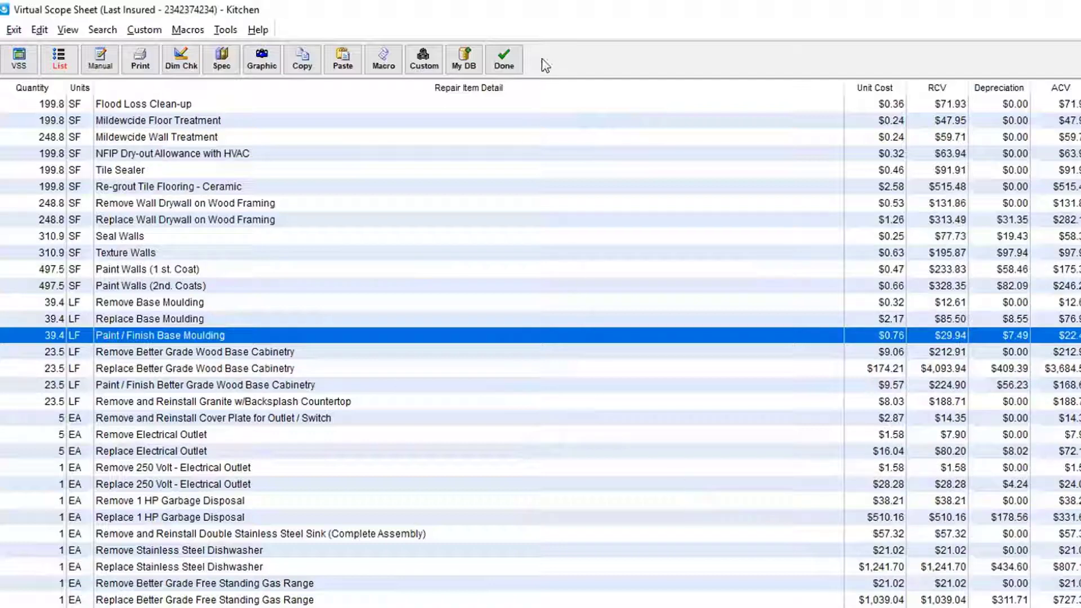
Close the Kitchen scope sheet and add a new area to the estimate described as "Sample Macro 4".
left_click(504, 60)
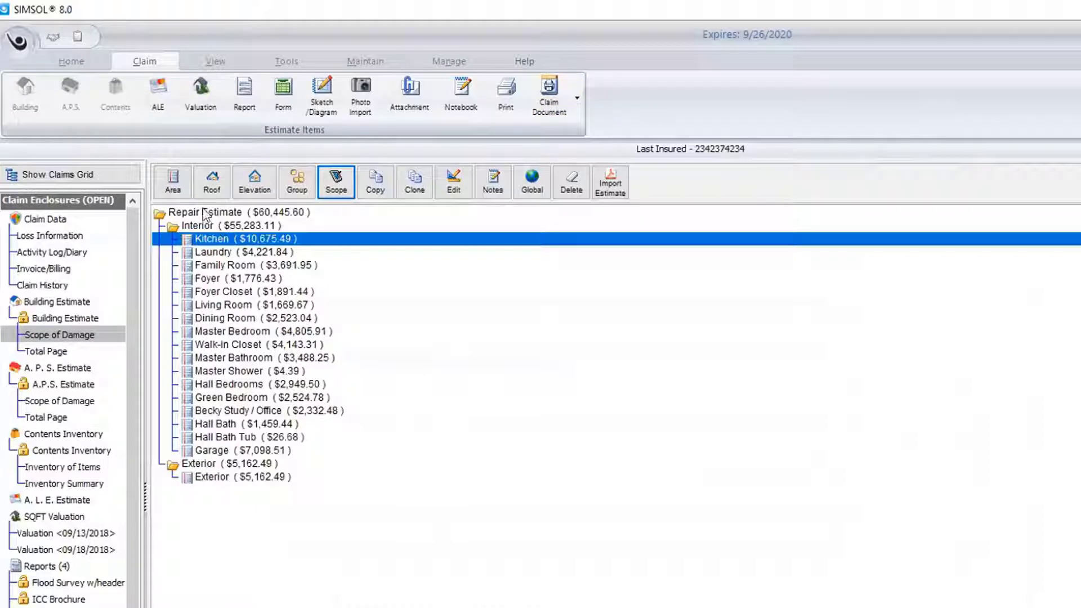
left_click(175, 182)
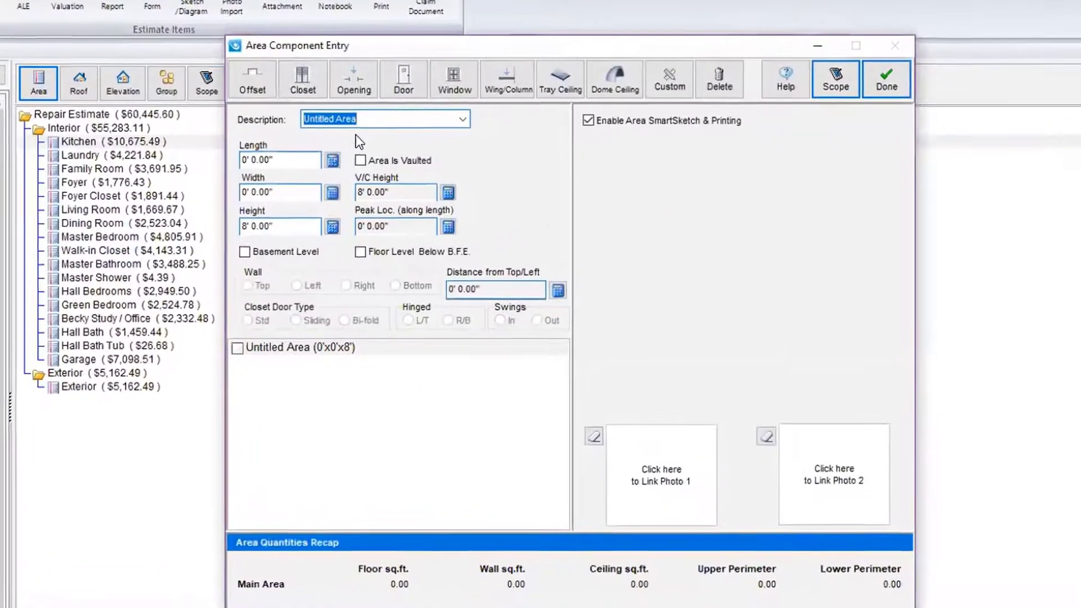
type("Sample ")
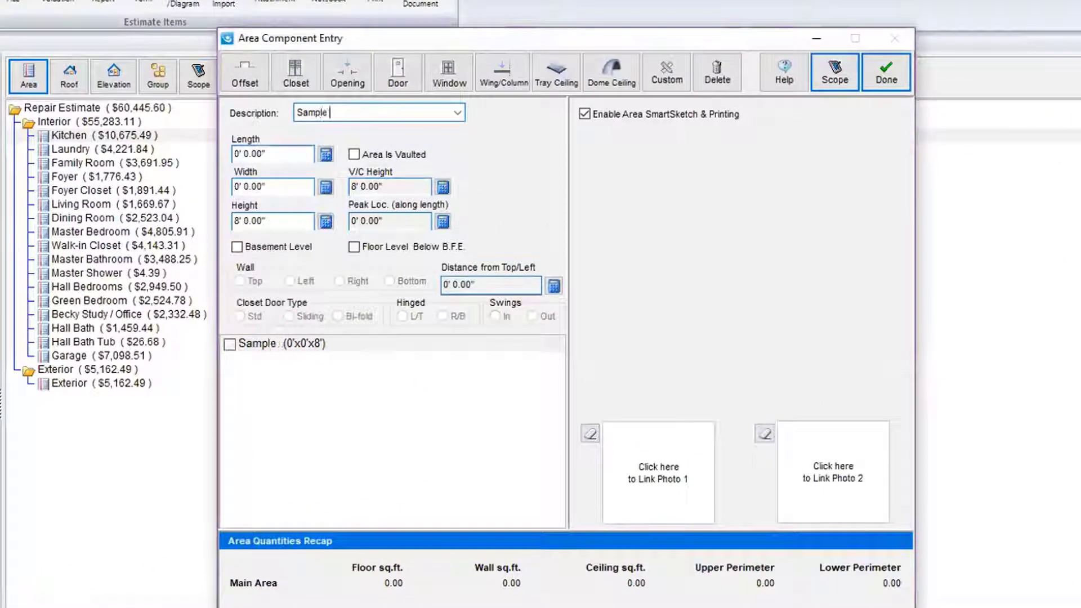
type("Macro 4")
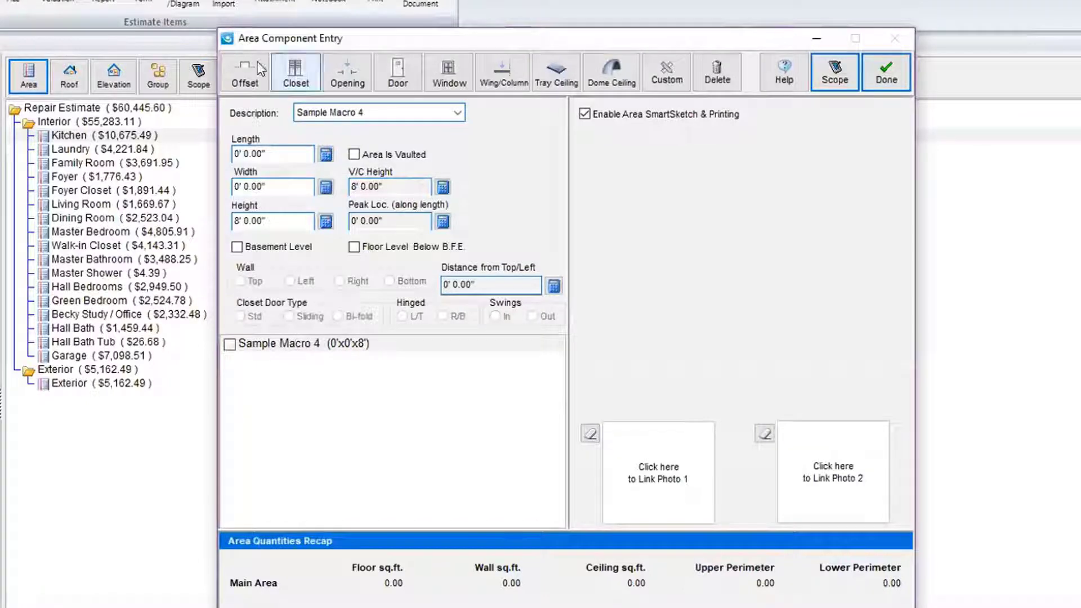
Set the new area's length and width to 20 feet each.
left_click(285, 151)
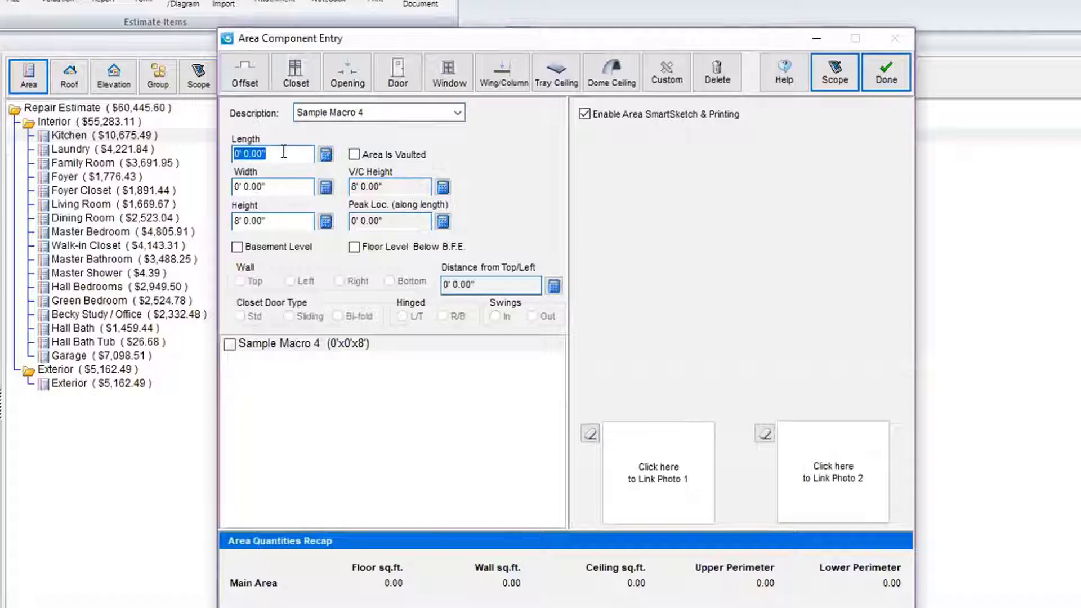
type("20")
key("Tab")
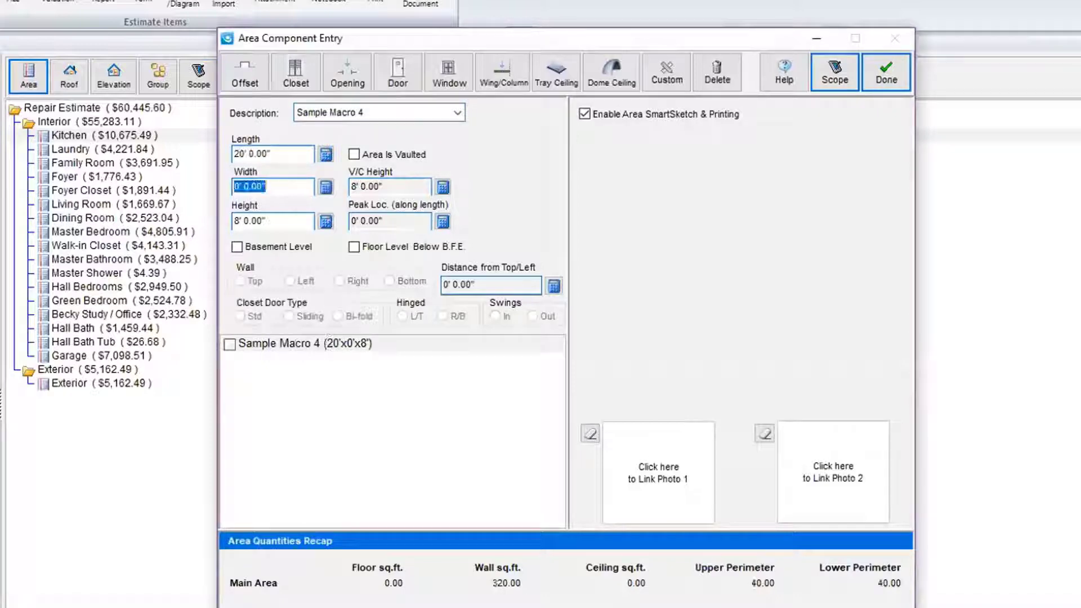
type("20")
key("Tab")
key("Tab")
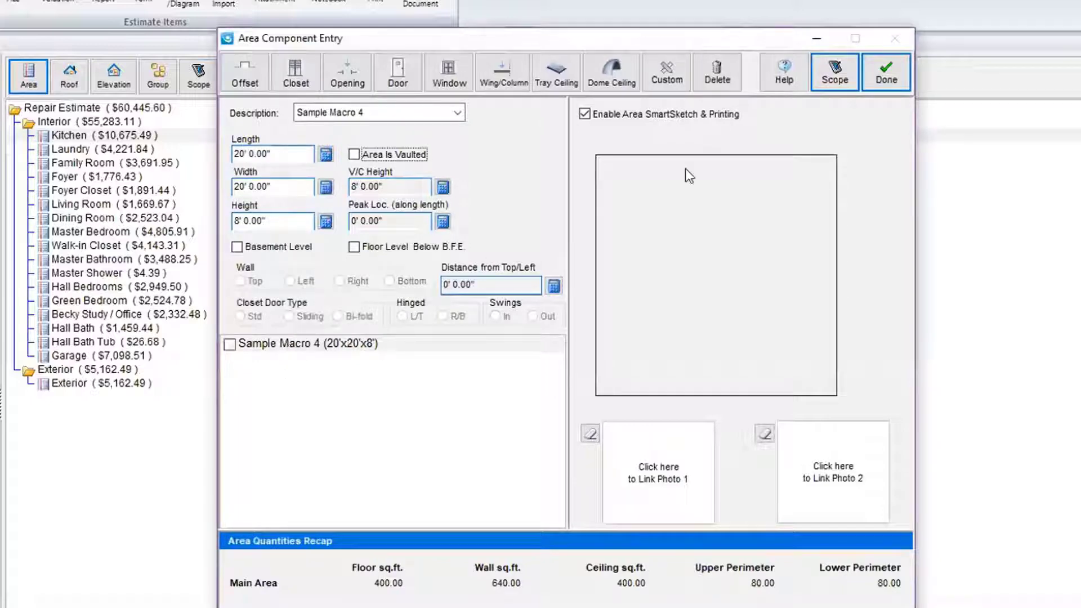
Run the "R/R Kitchen Flood 4 High" macro in the new area's scope, processing all items with the original area's % Affected and Item Height values.
left_click(827, 76)
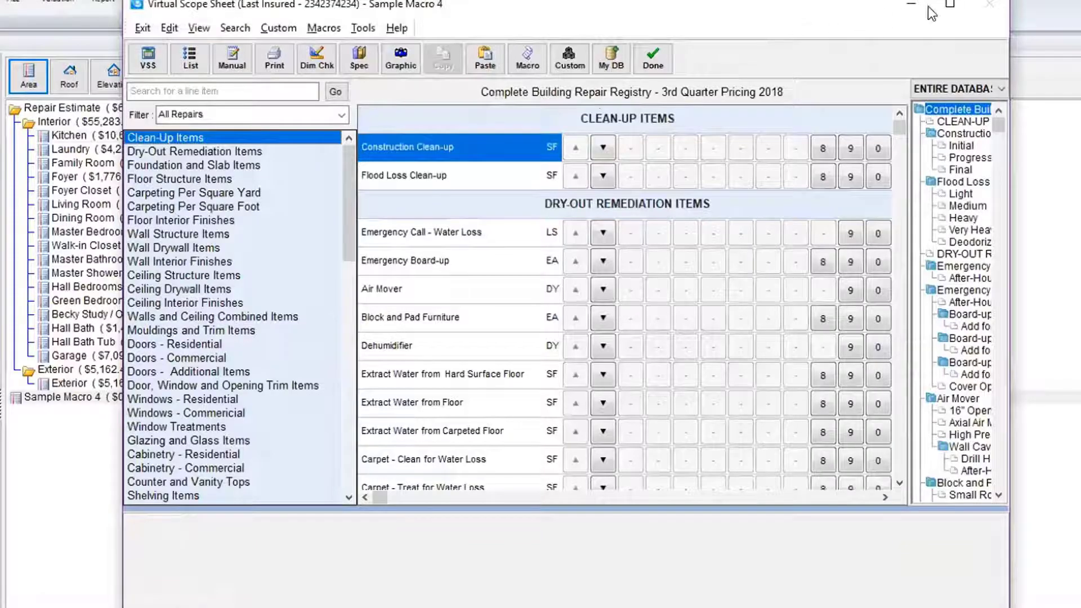
left_click(950, 7)
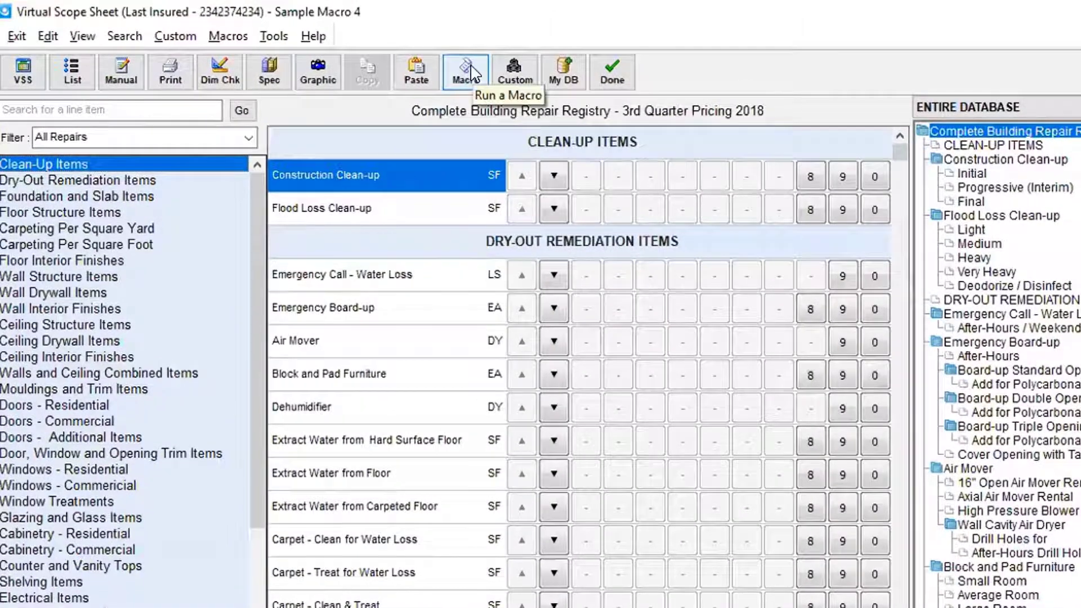
left_click(469, 72)
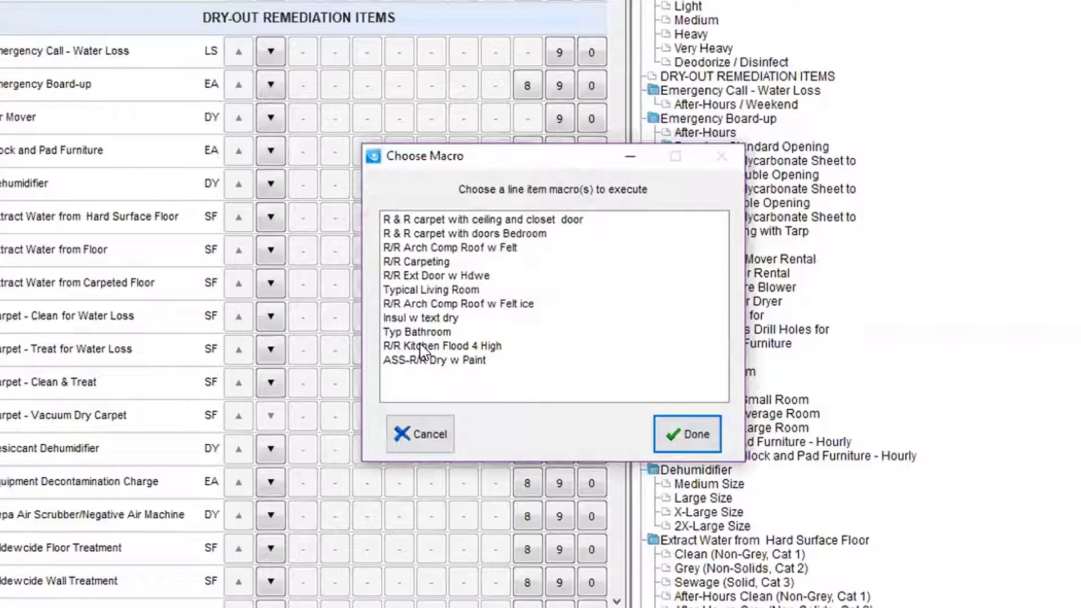
left_click(467, 383)
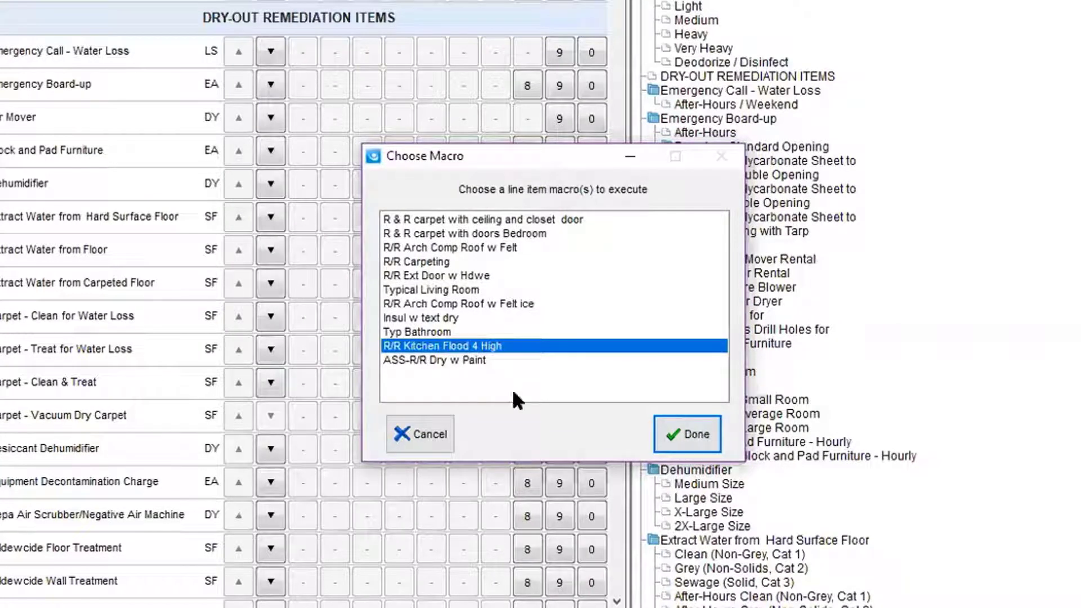
left_click(686, 434)
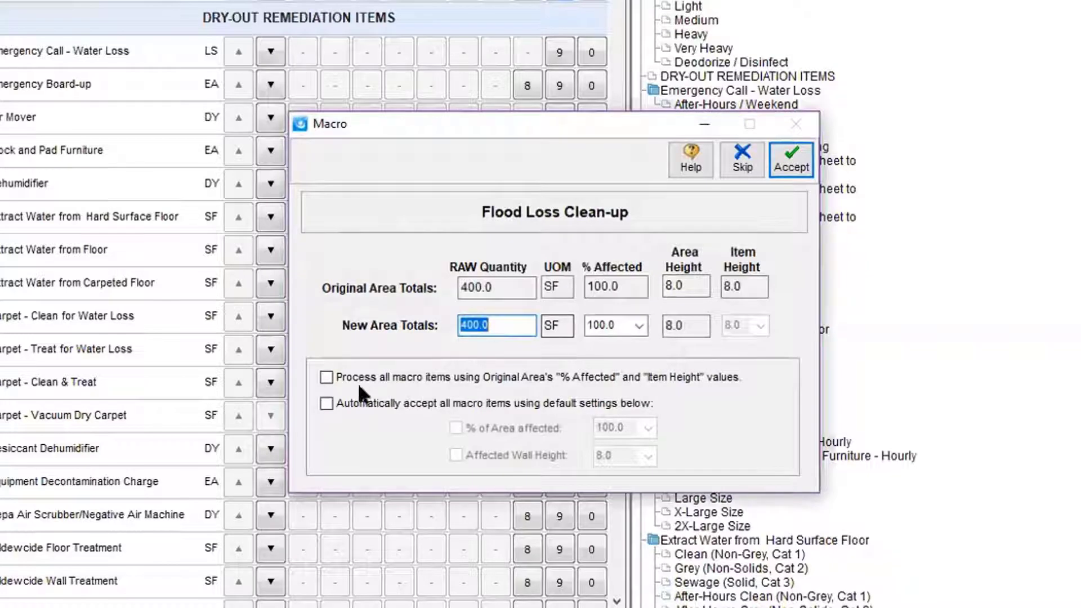
left_click(327, 378)
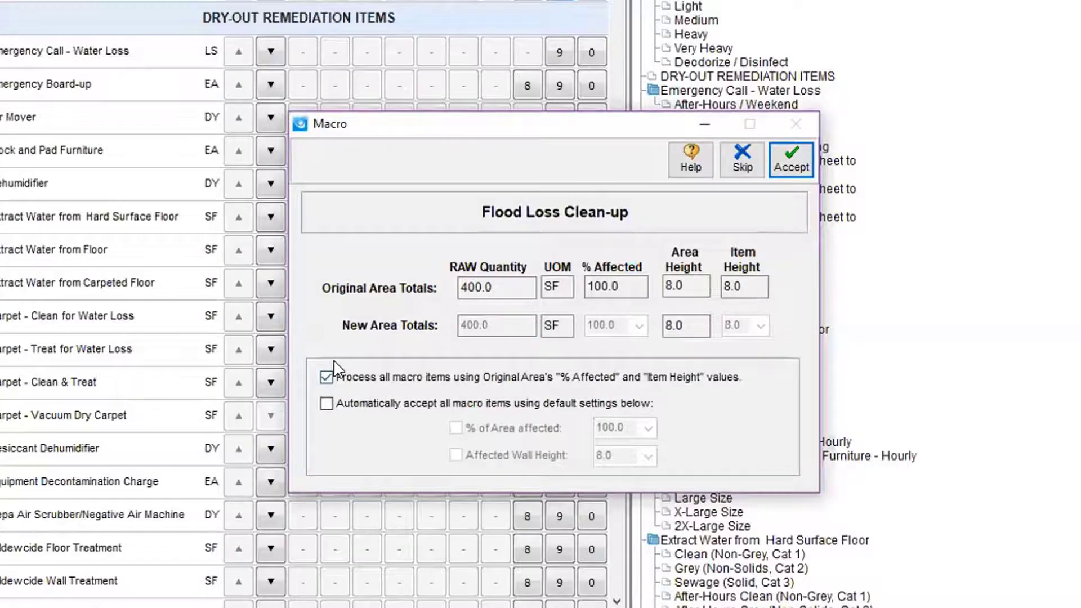
left_click(784, 164)
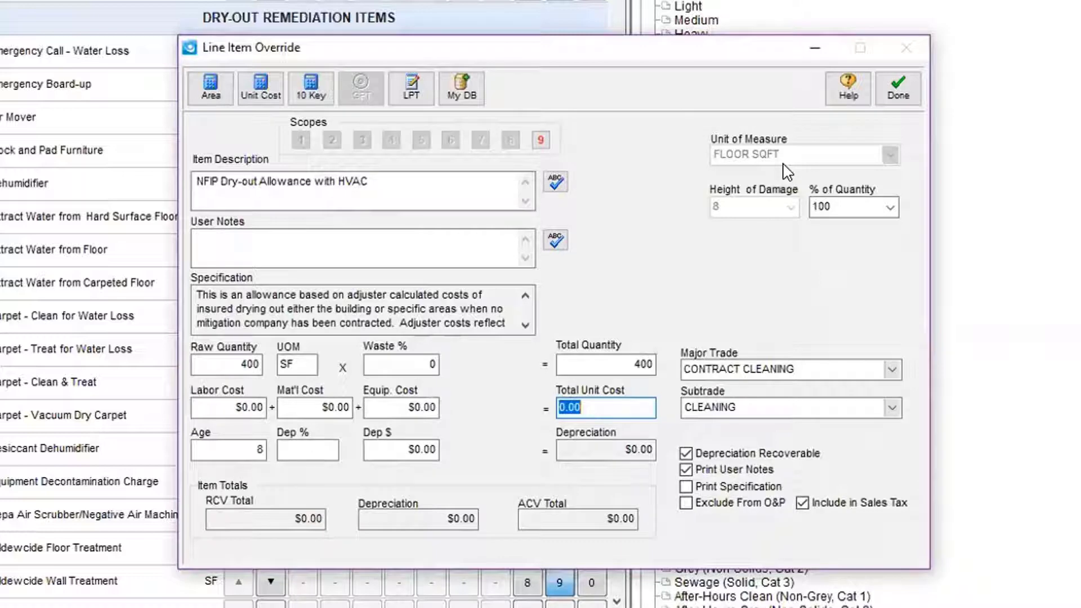
Set the total unit cost of the NFIP Dry-out Allowance with HVAC item to 0.32 and accept the override.
type(".32")
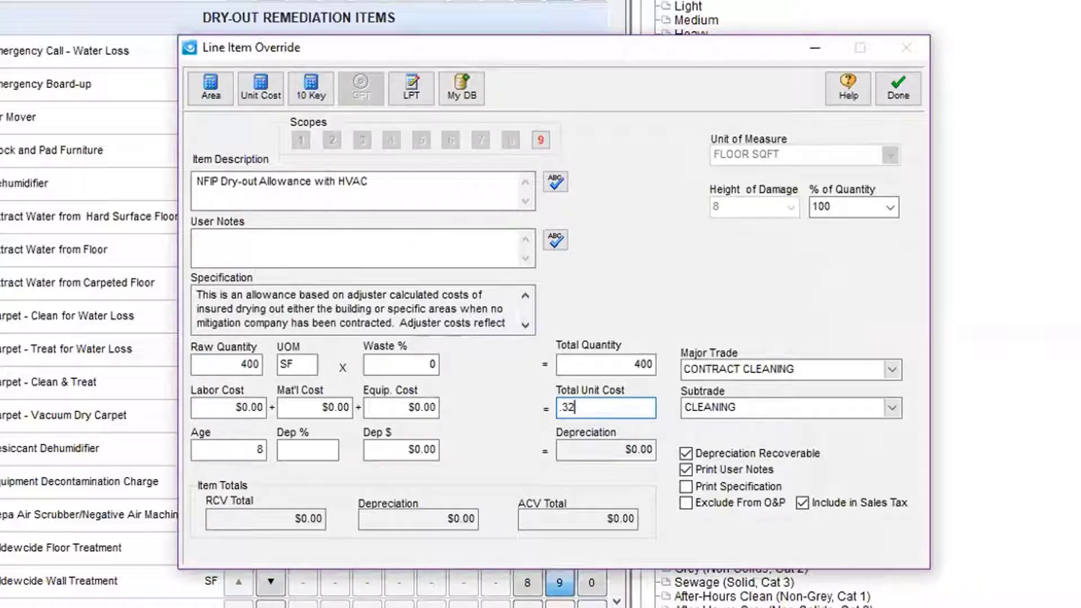
key("Tab")
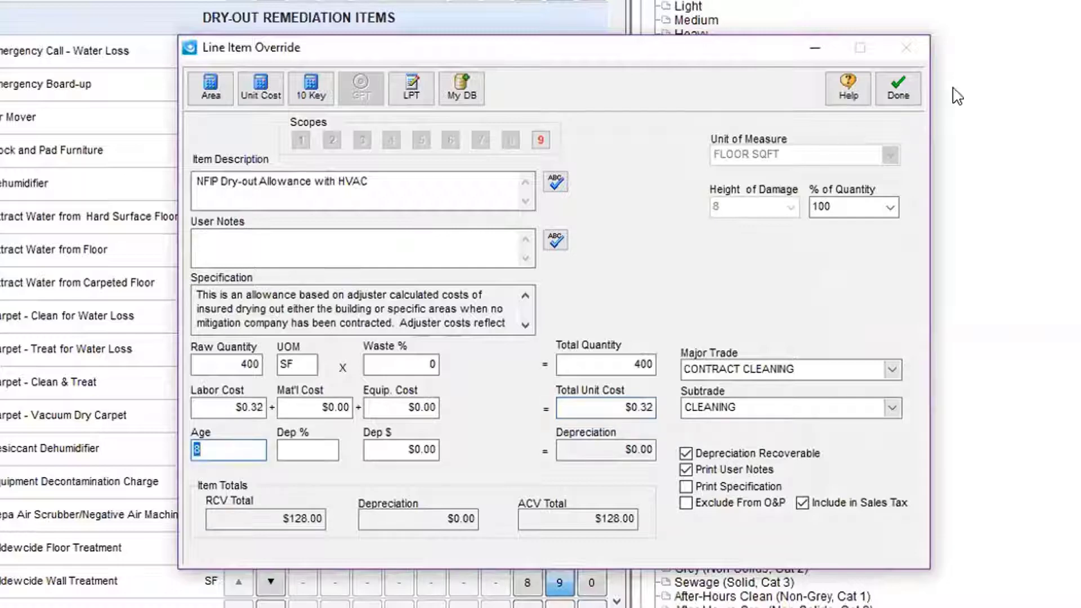
left_click(898, 88)
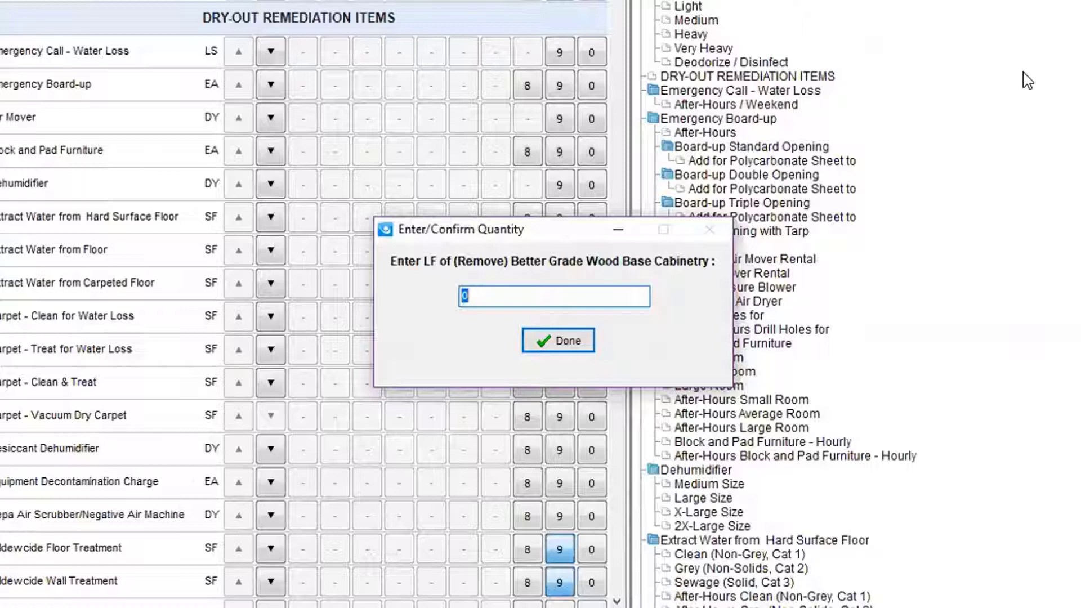
Enter quantities of 12 LF for removing the Better Grade Wood Base Cabinetry and 13 LF for the Laminated w/Backsplash Countertop.
type("12")
left_click(561, 342)
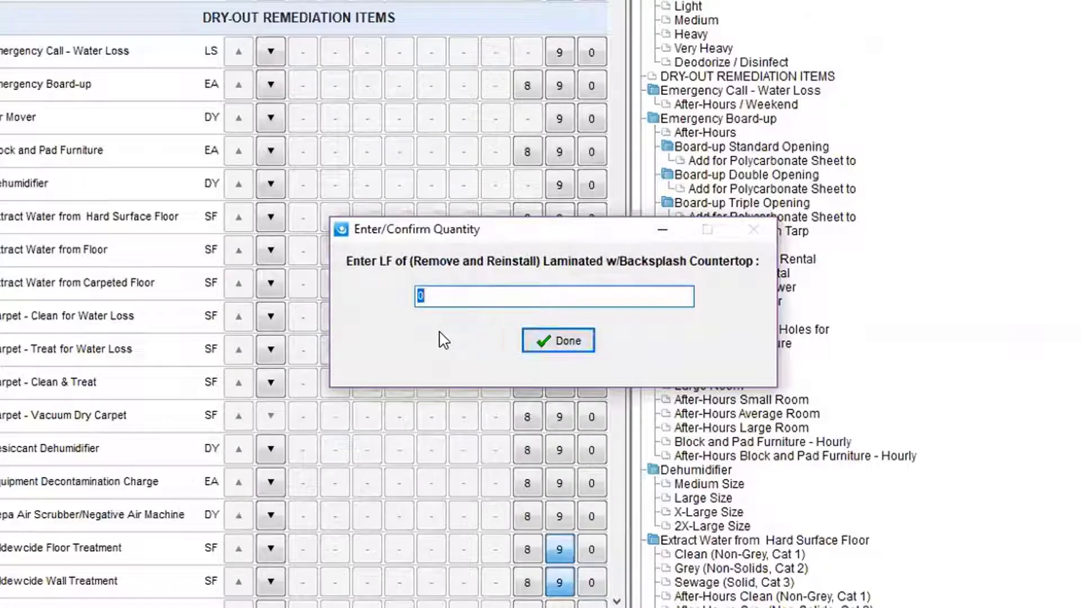
type("13")
left_click(540, 341)
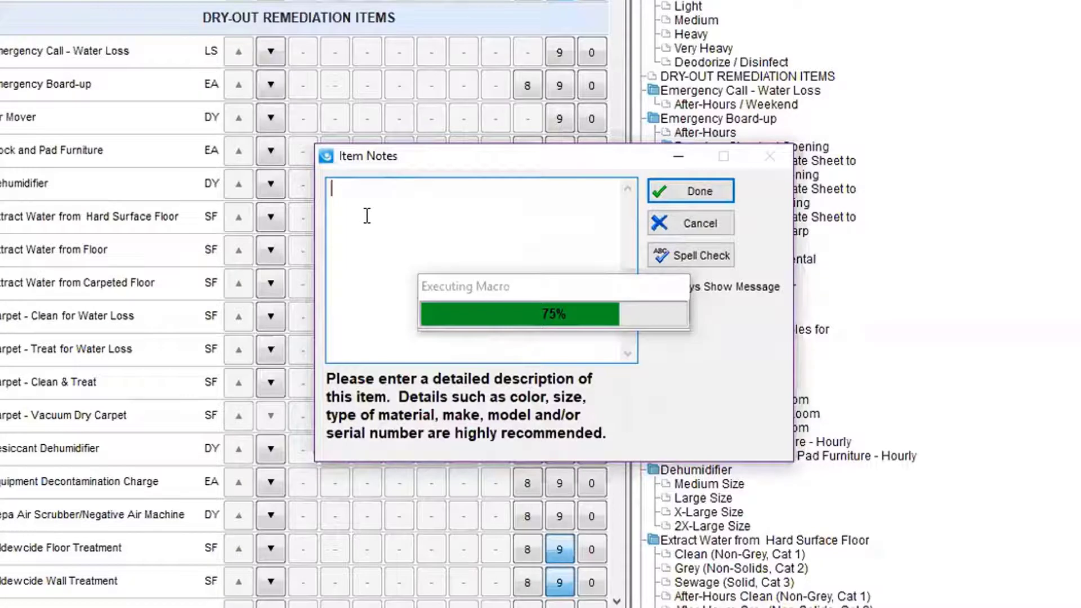
Enter "Model Kitchen Aid 123456" as the note for the first item that requires a detailed description.
type("Model Kitchen Aid ")
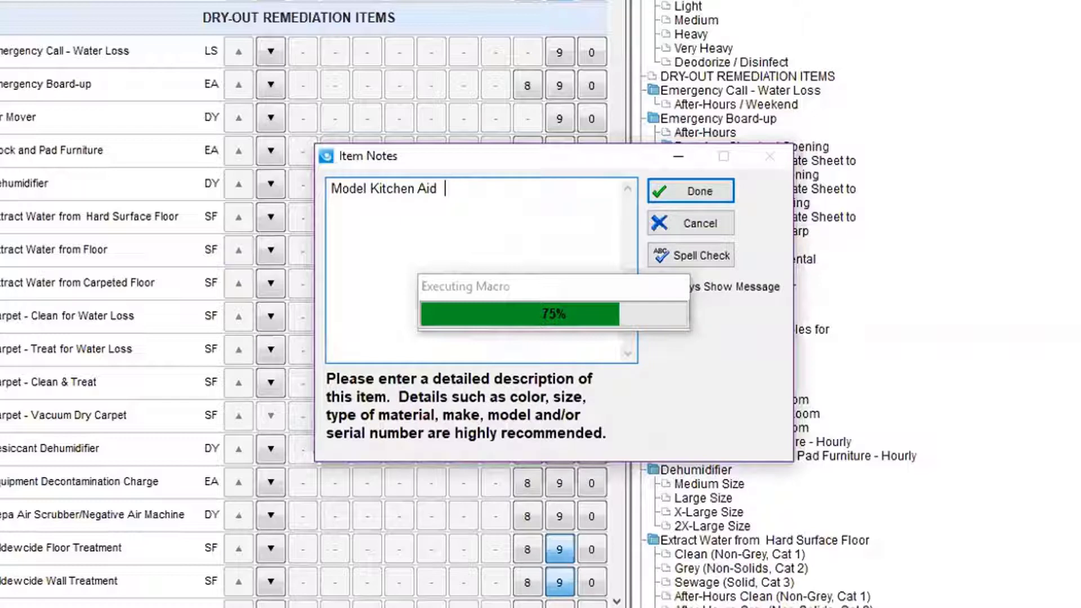
type(" 123456")
left_click(662, 194)
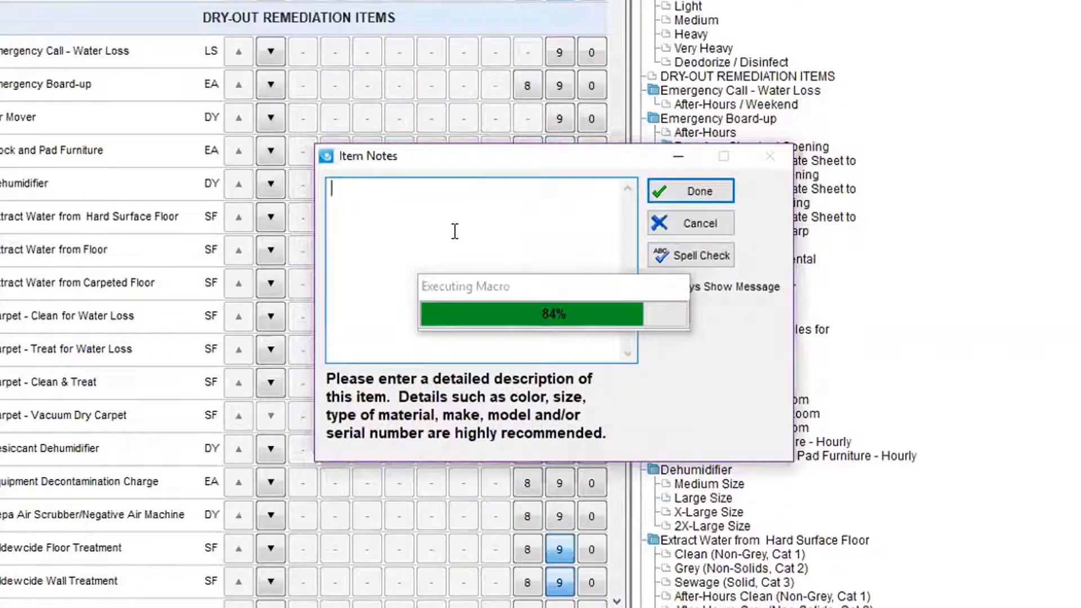
Enter "Sears" as the note for each of the three remaining items so the macro finishes.
type("Sear")
key("BackSpace")
type("s")
left_click(713, 192)
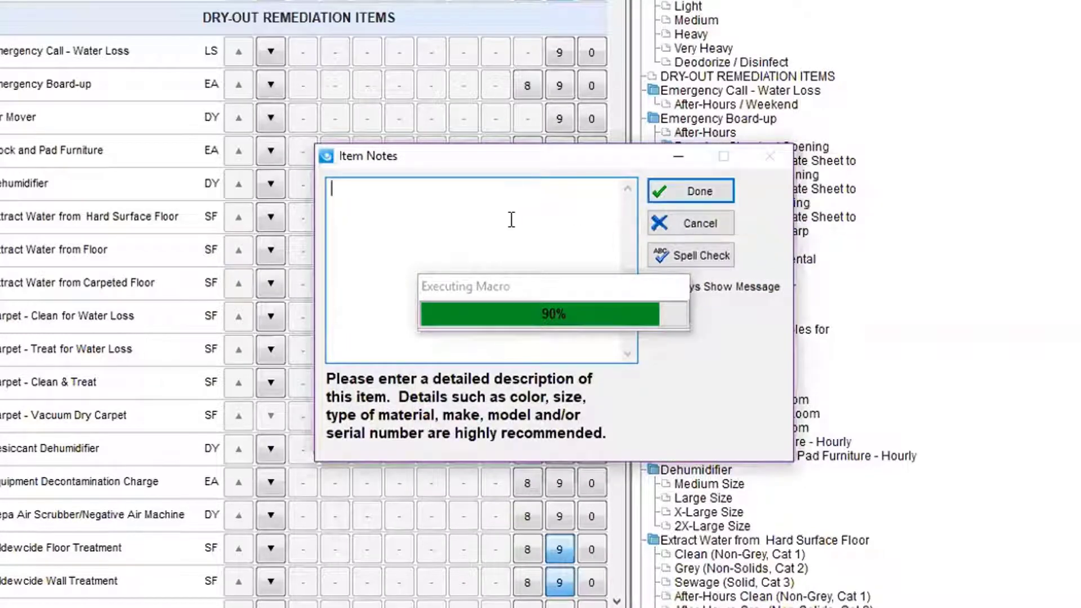
type("Sears")
left_click(695, 192)
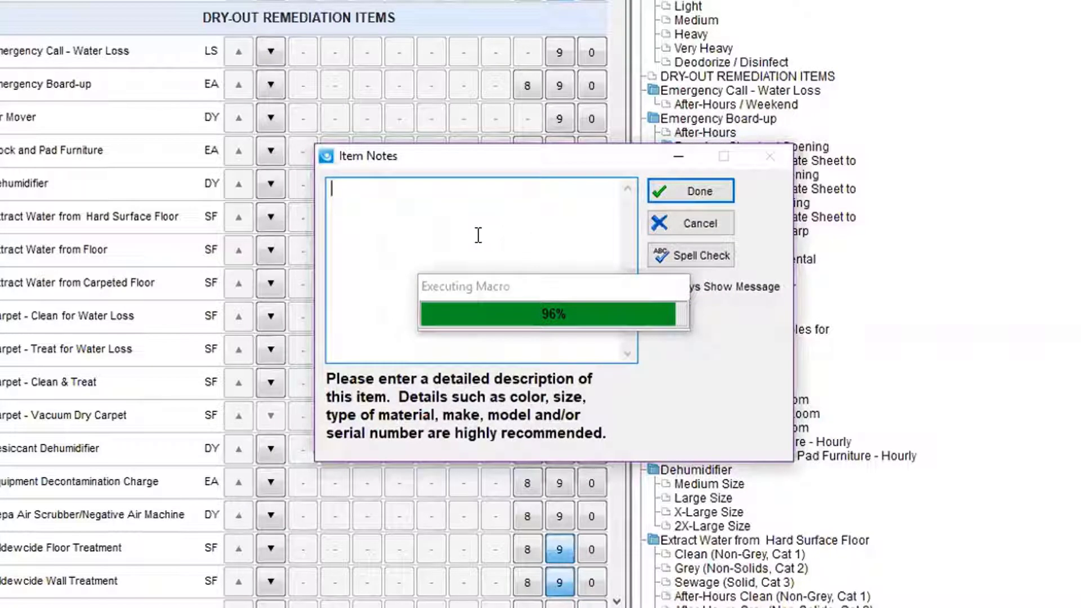
type("Sears")
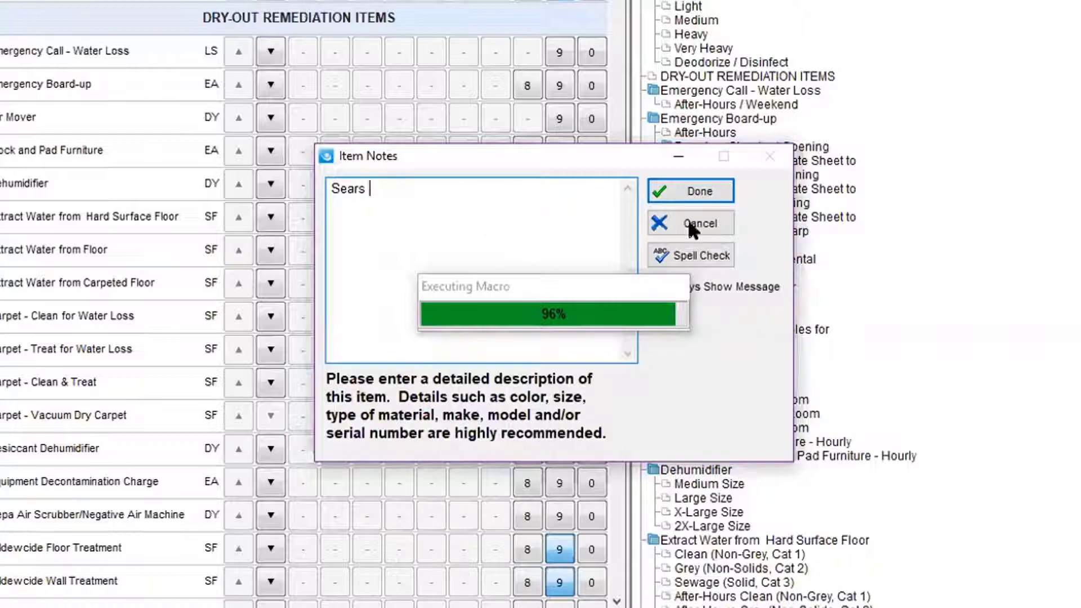
left_click(724, 193)
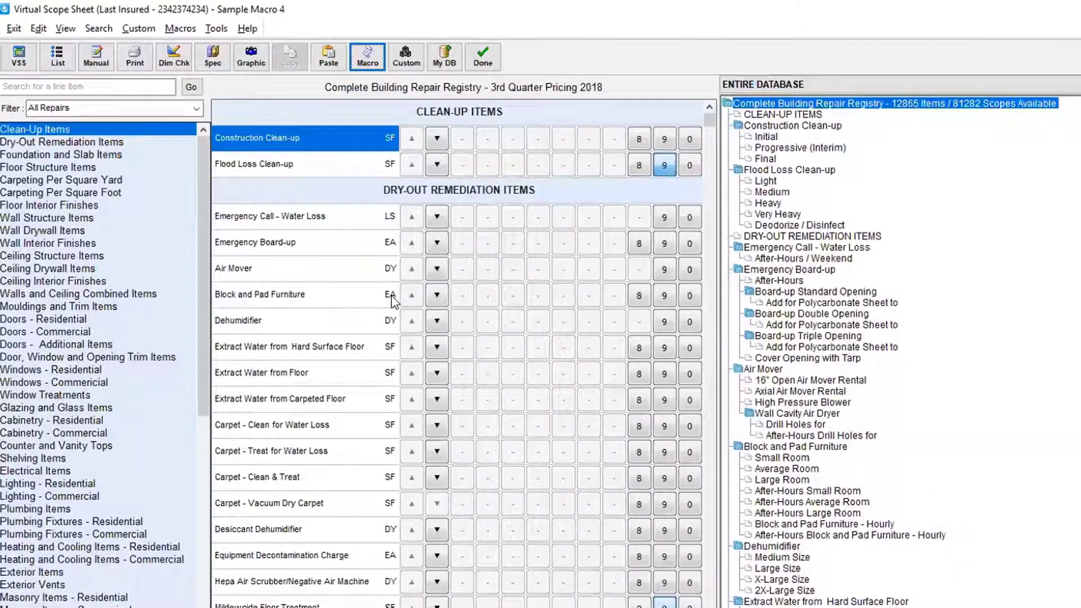
List the area's line items and check the height of damage for Paint Walls (1 Coat) and Replace Wall Drywall on Wood Framing.
left_click(57, 56)
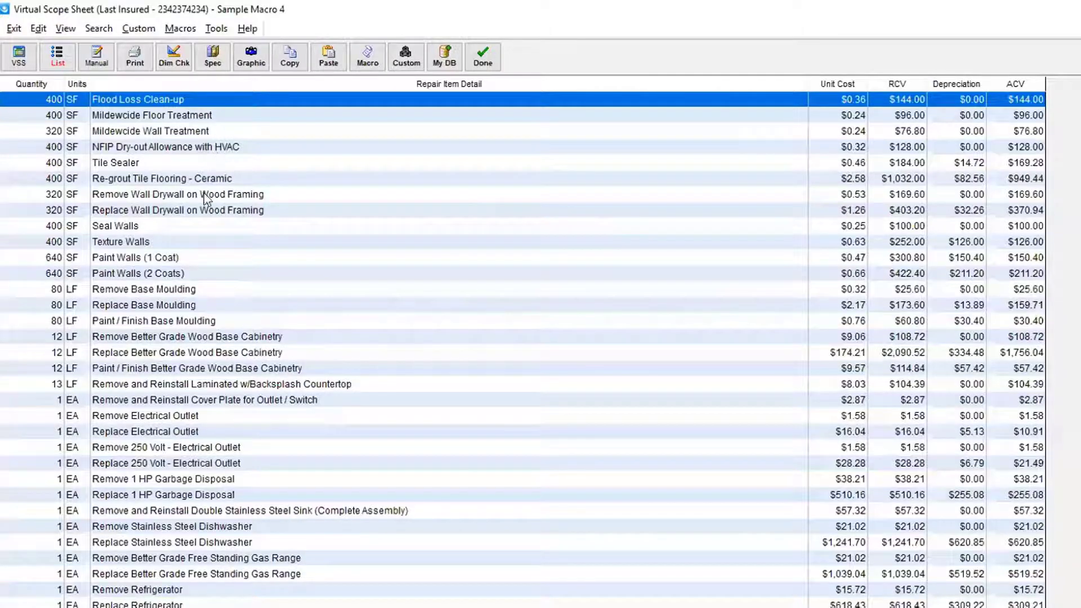
double_click(115, 258)
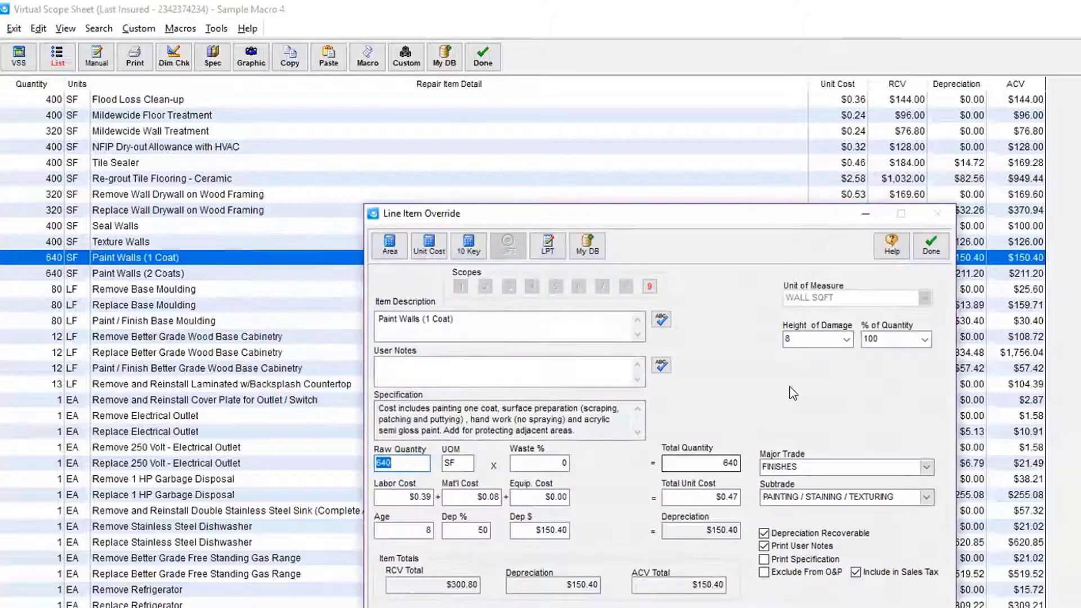
left_click(931, 245)
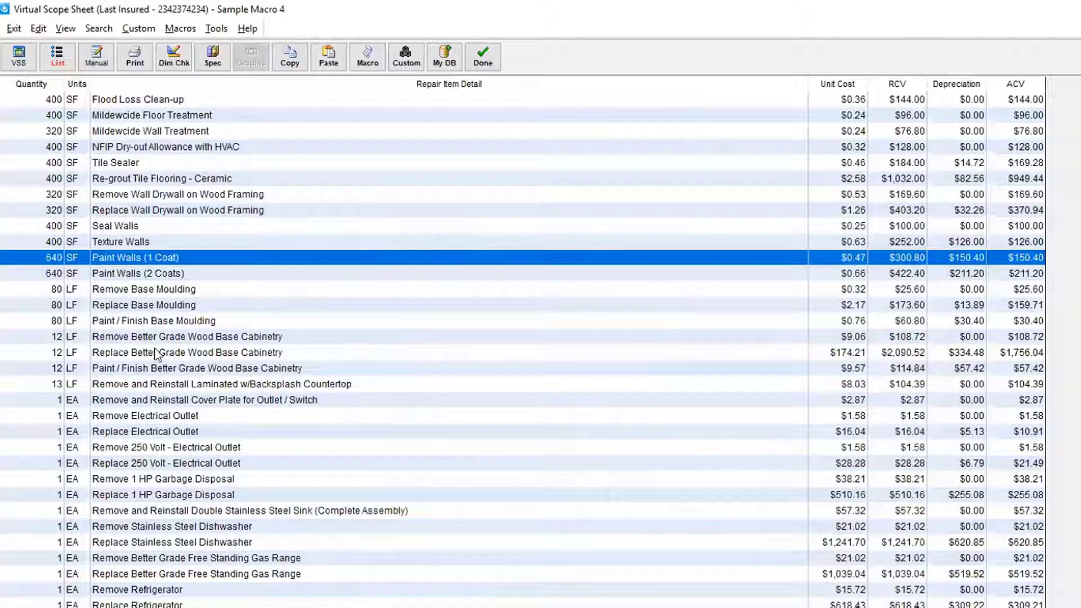
double_click(202, 214)
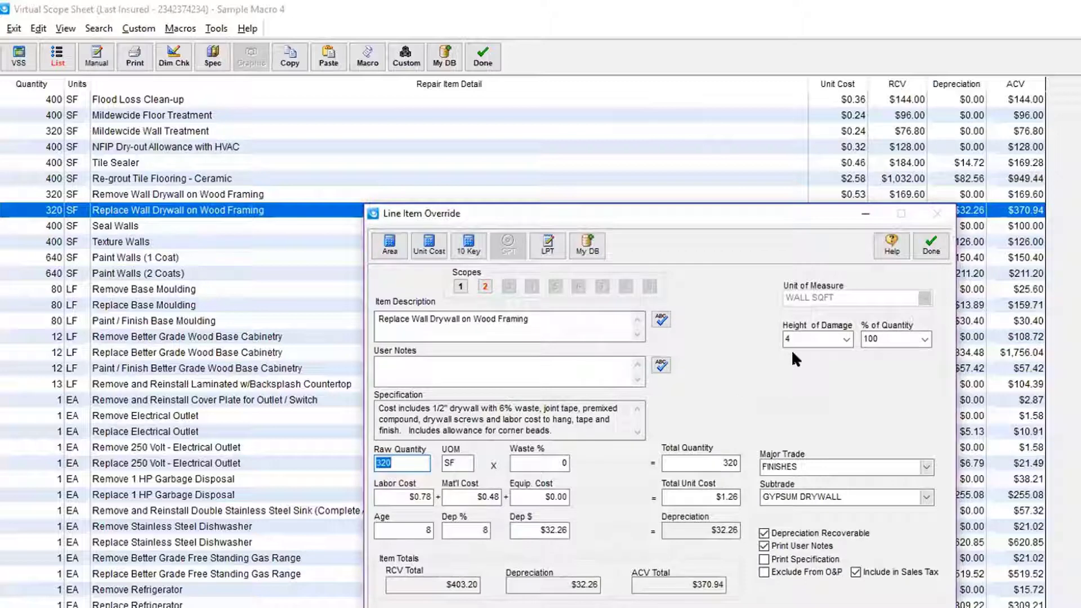
left_click(926, 250)
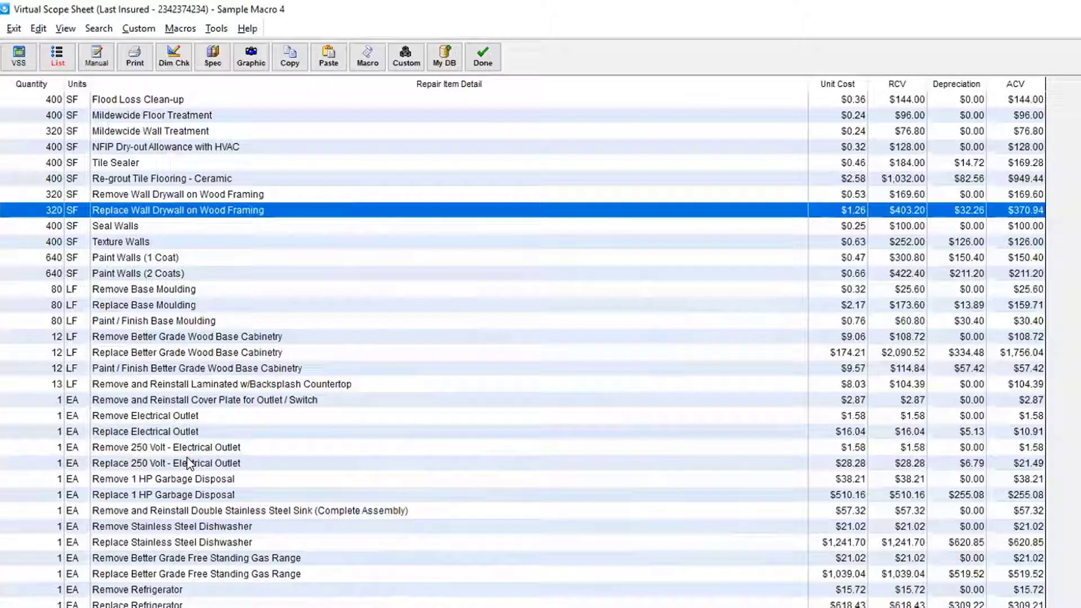
Delete the Remove Electrical Outlet and Replace Electrical Outlet line items together from the area's list.
left_click(175, 449)
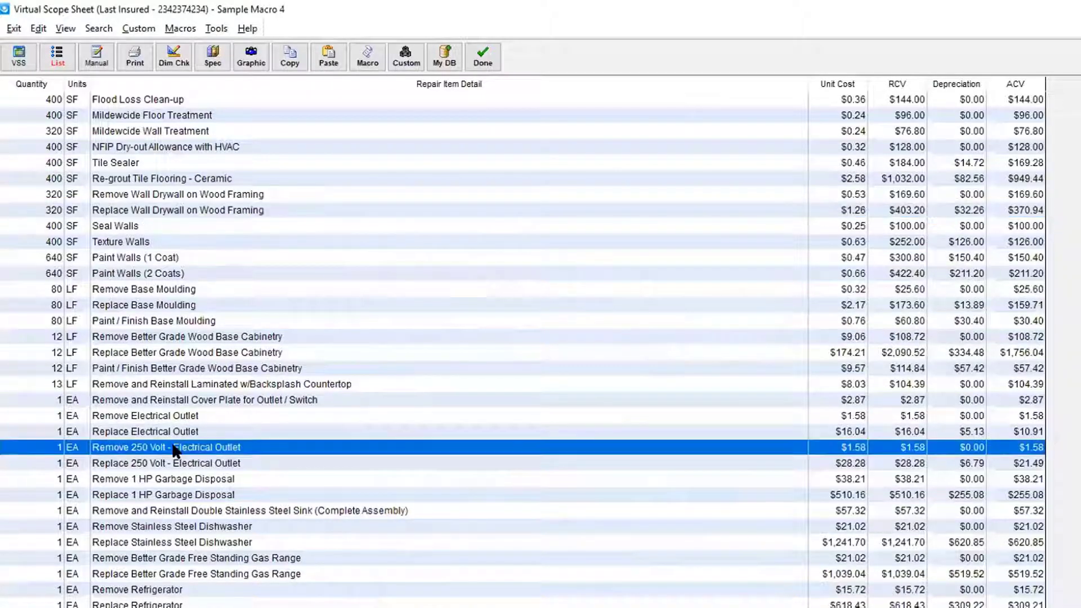
left_click(155, 416)
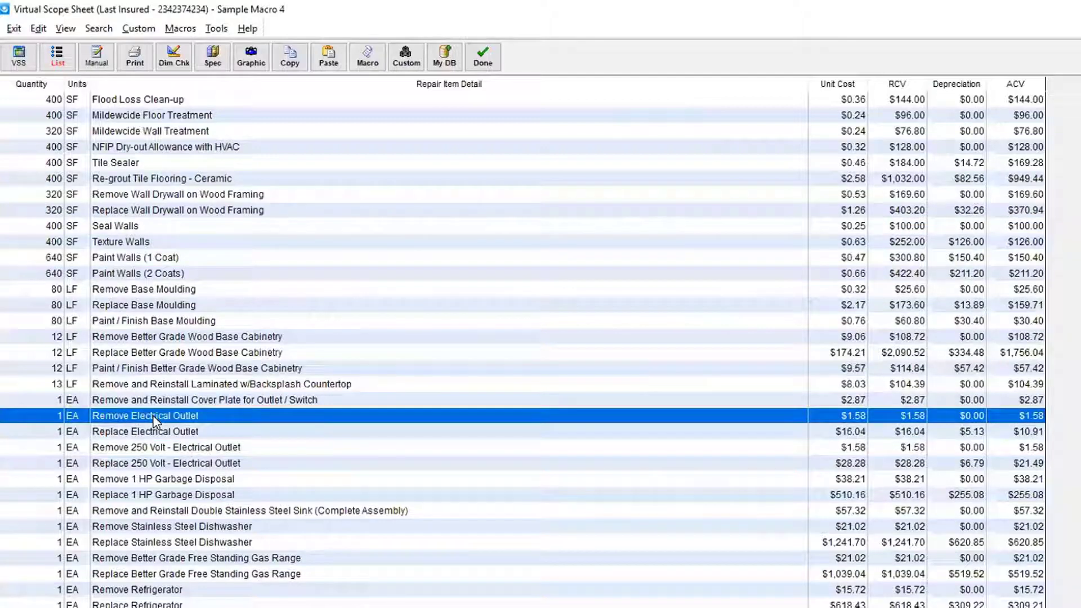
left_click(158, 429, "ctrl")
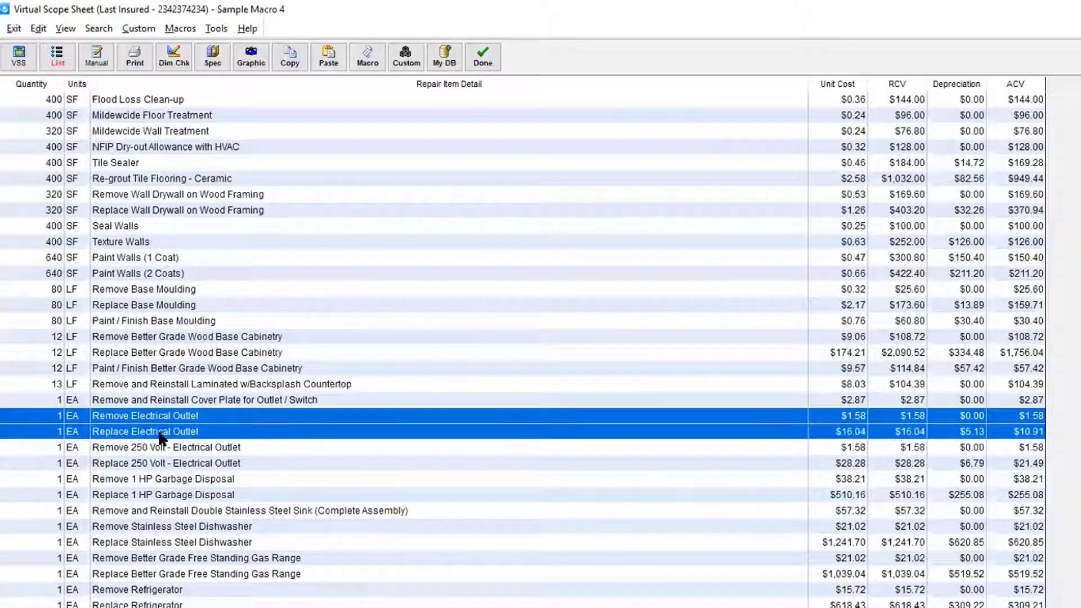
right_click(158, 431)
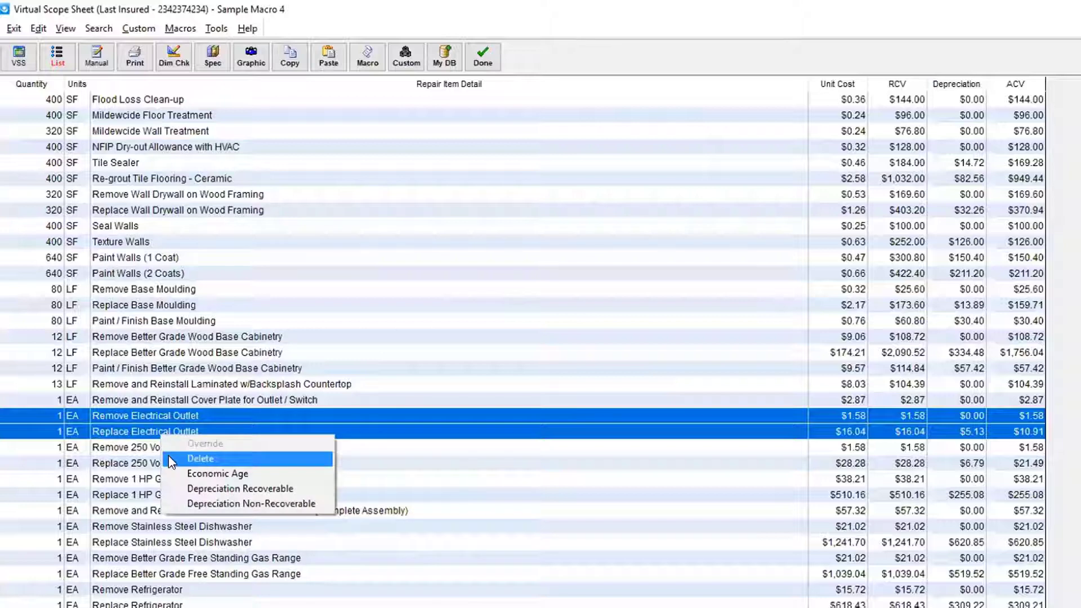
left_click(169, 457)
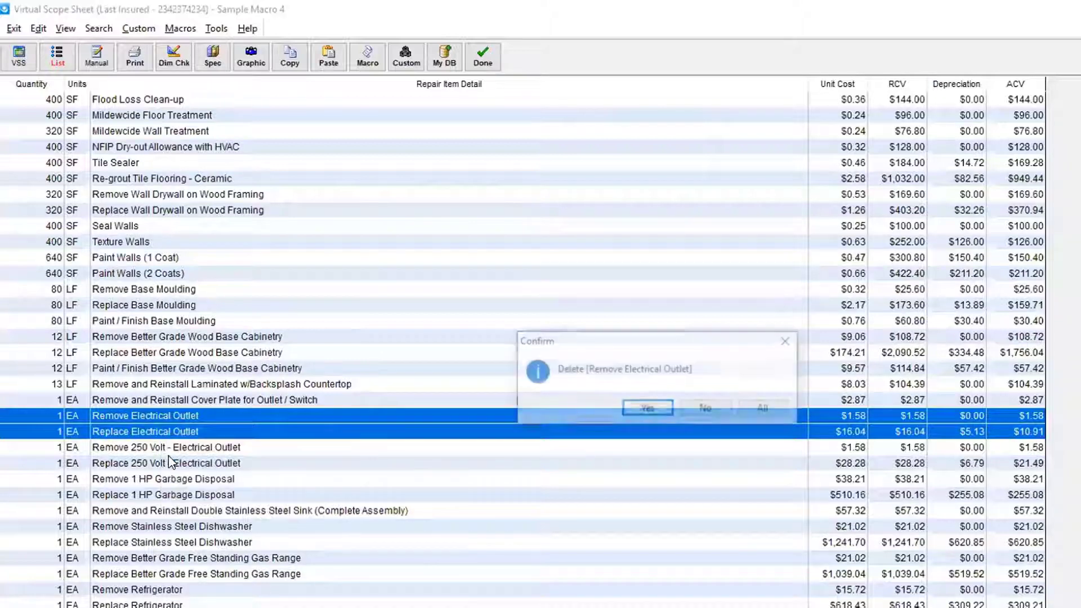
left_click(754, 408)
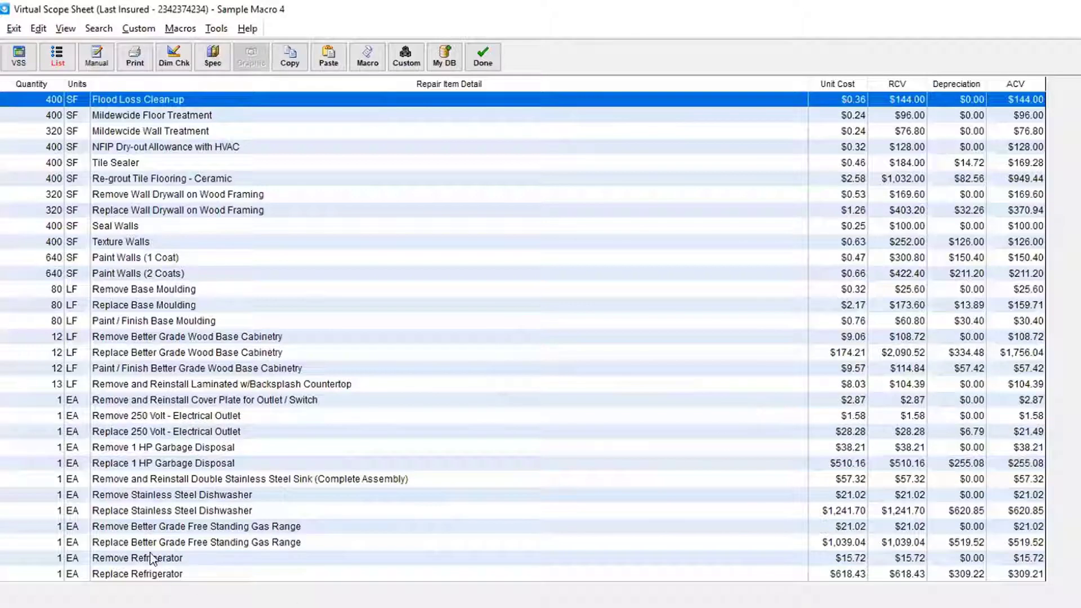
Review the override details of the Replace and Remove Stainless Steel Dishwasher line items without changing them.
double_click(225, 506)
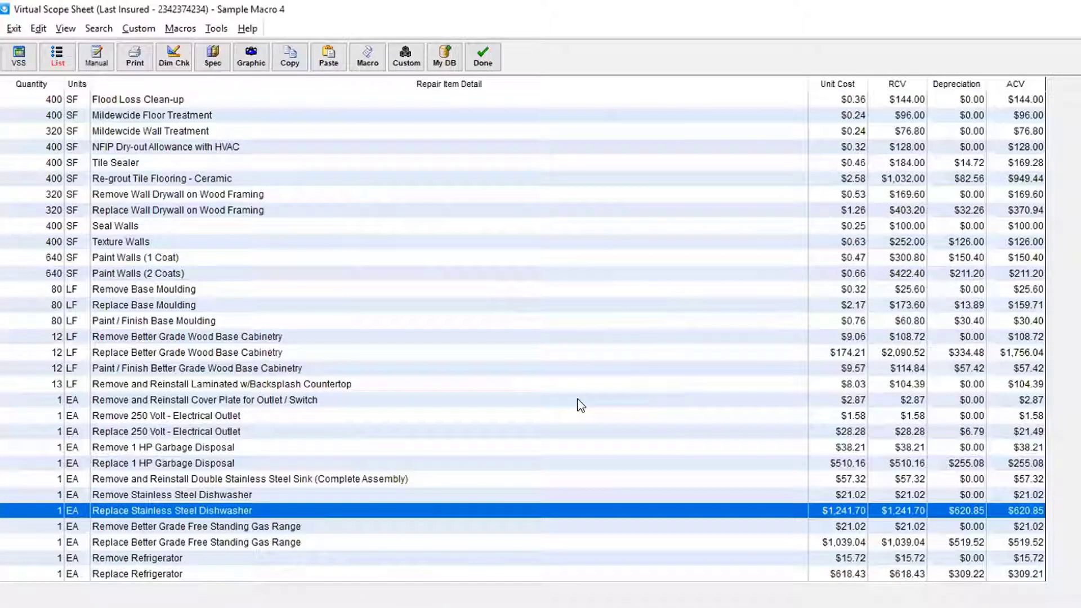
double_click(483, 495)
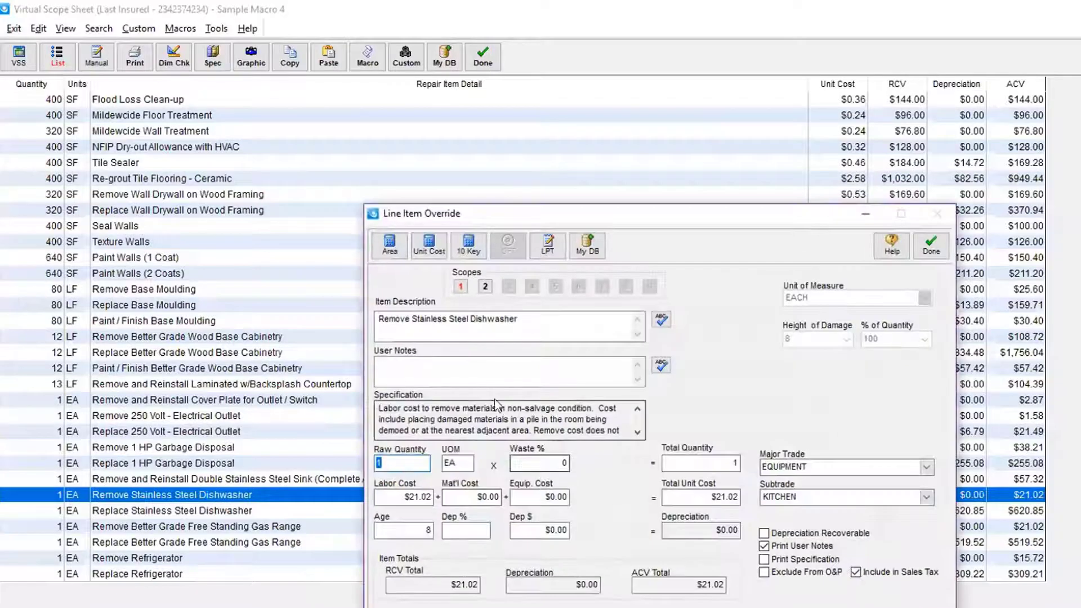
left_click(936, 238)
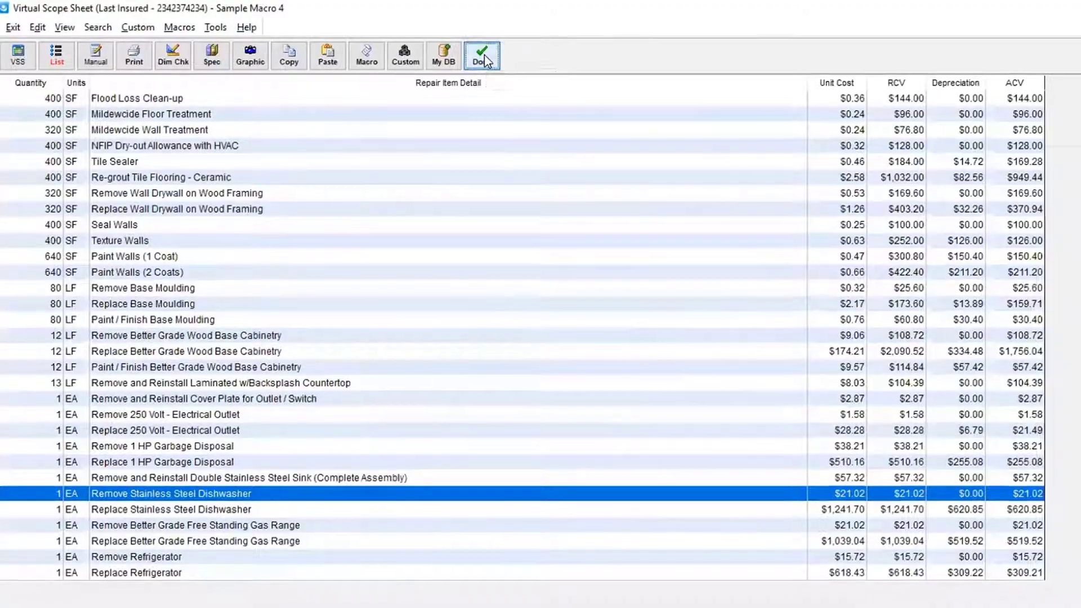
Finish the Sample Macro 4 scope and add a Bedroom 1 area to the estimate, 10' long and 10' wide.
left_click(482, 58)
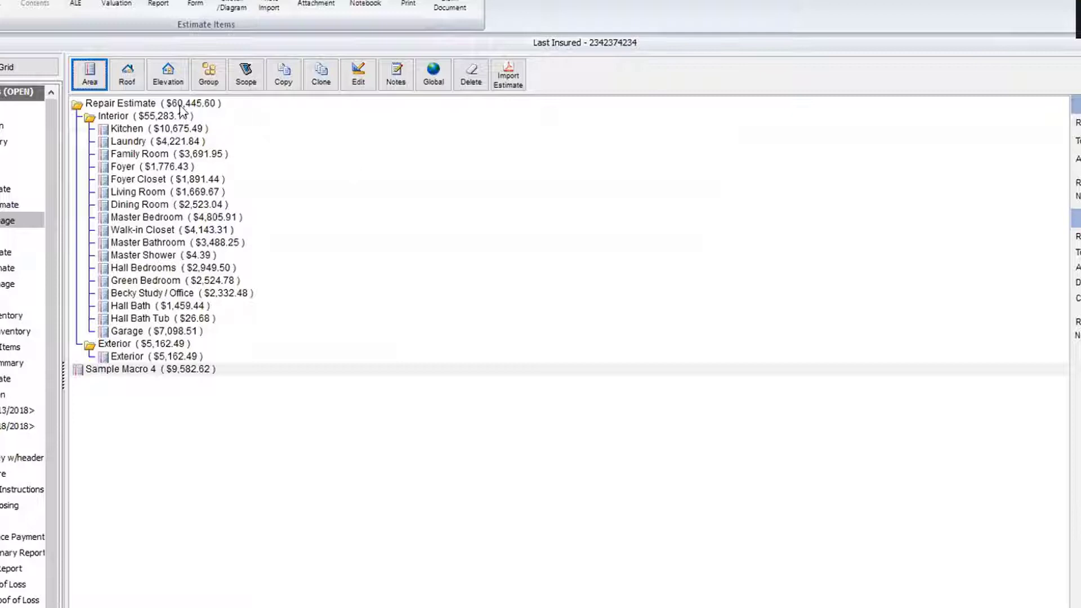
left_click(90, 83)
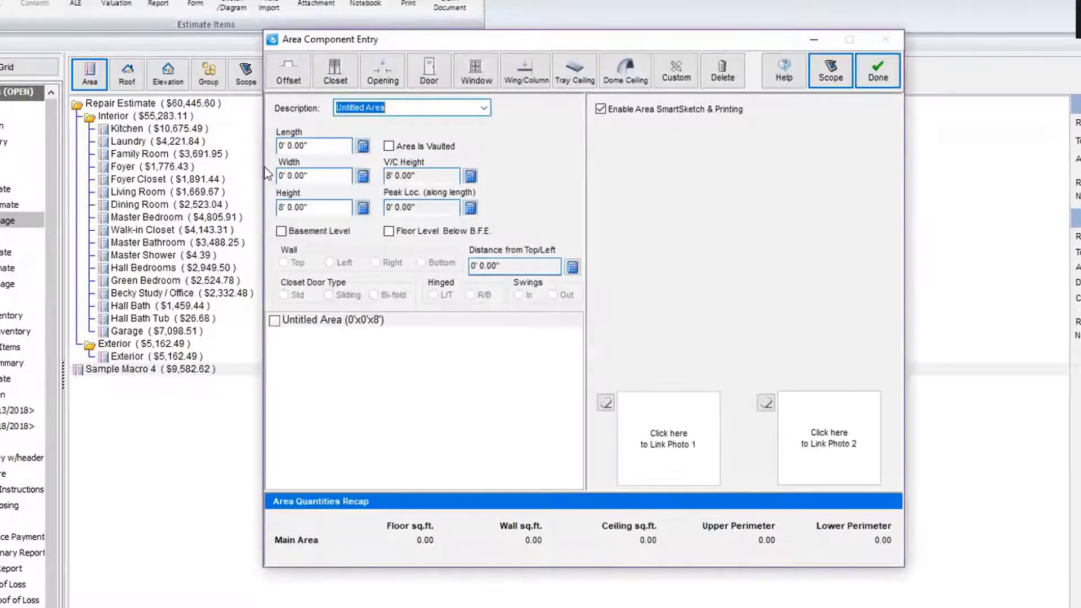
left_click(483, 108)
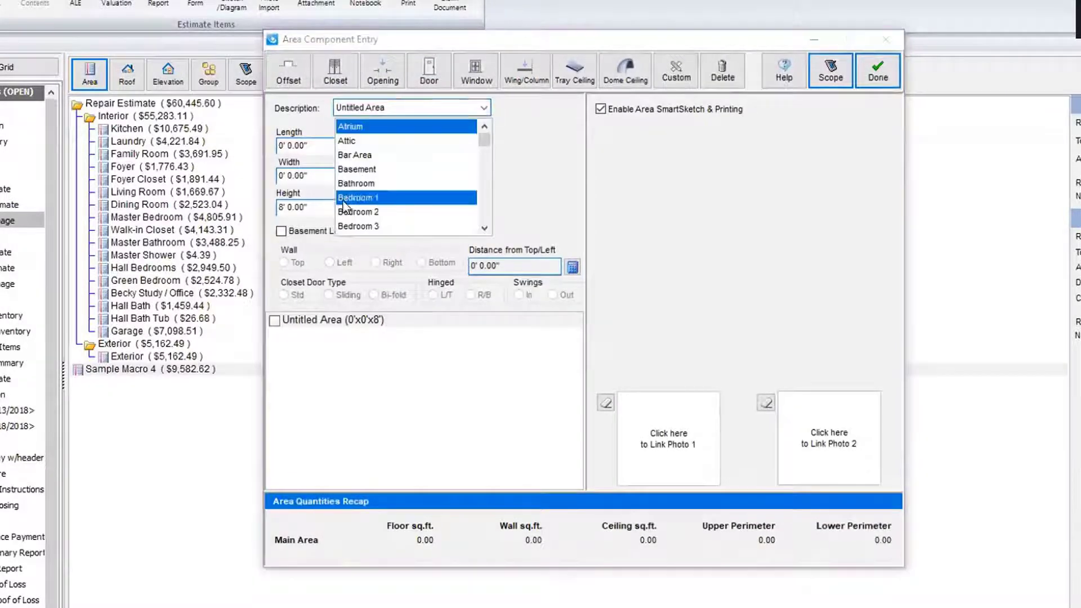
left_click(360, 194)
left_click(308, 145)
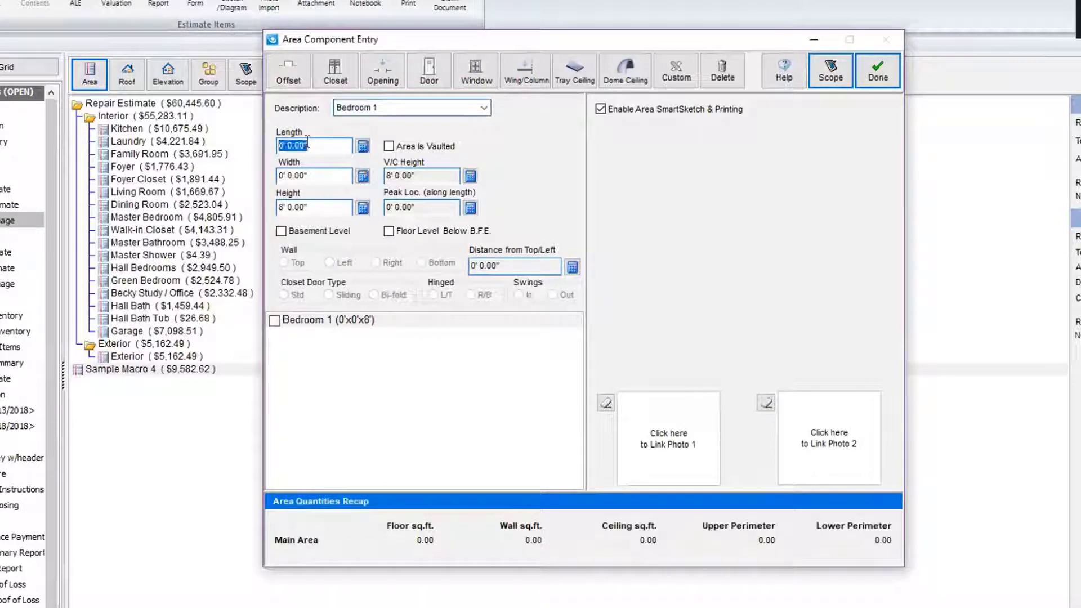
type("1")
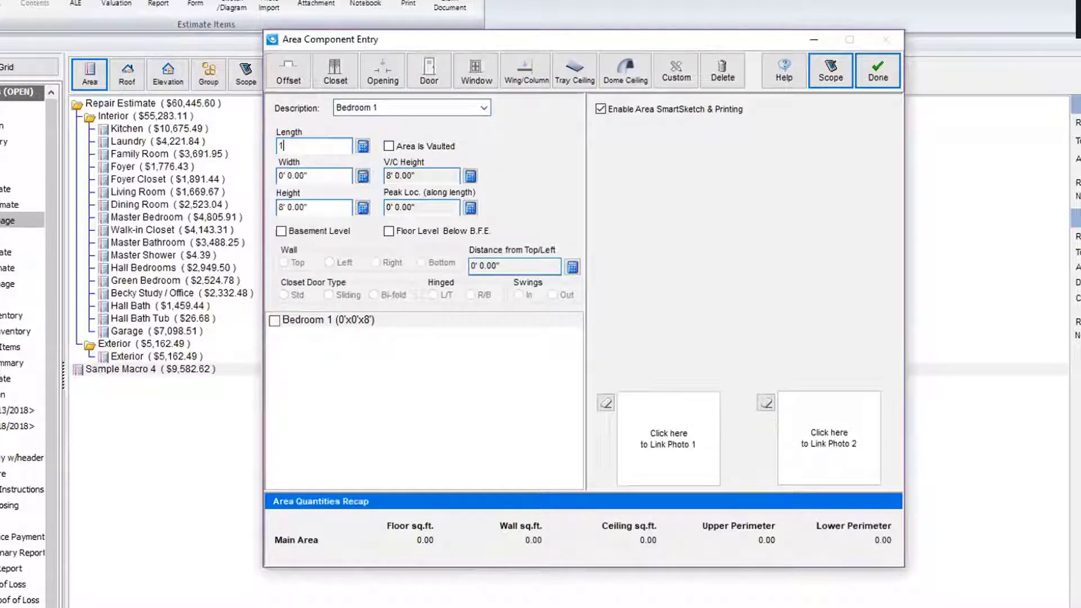
type("0")
key("Tab")
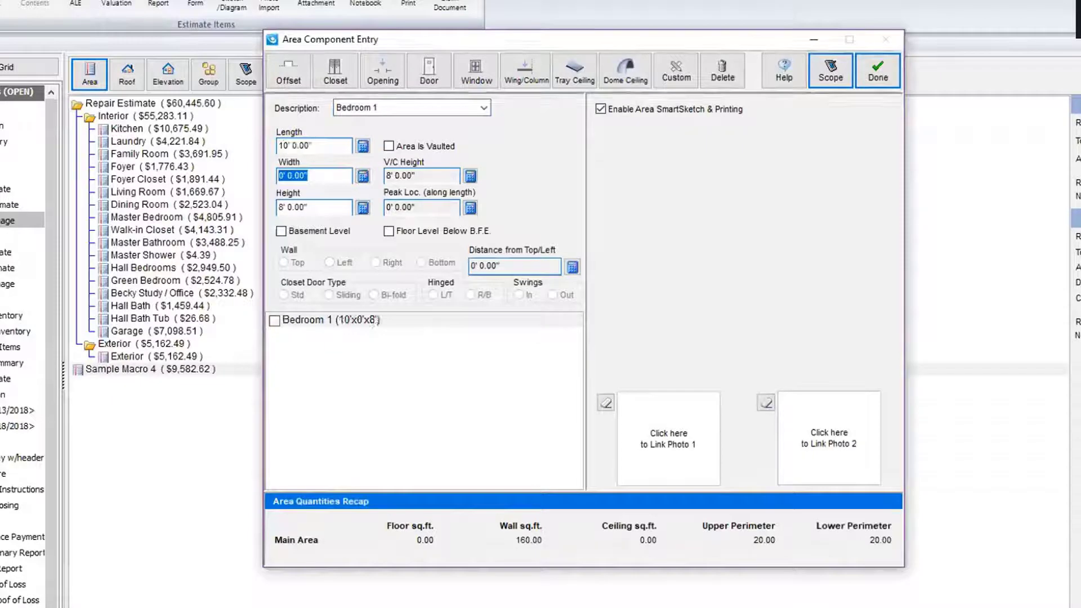
type("10")
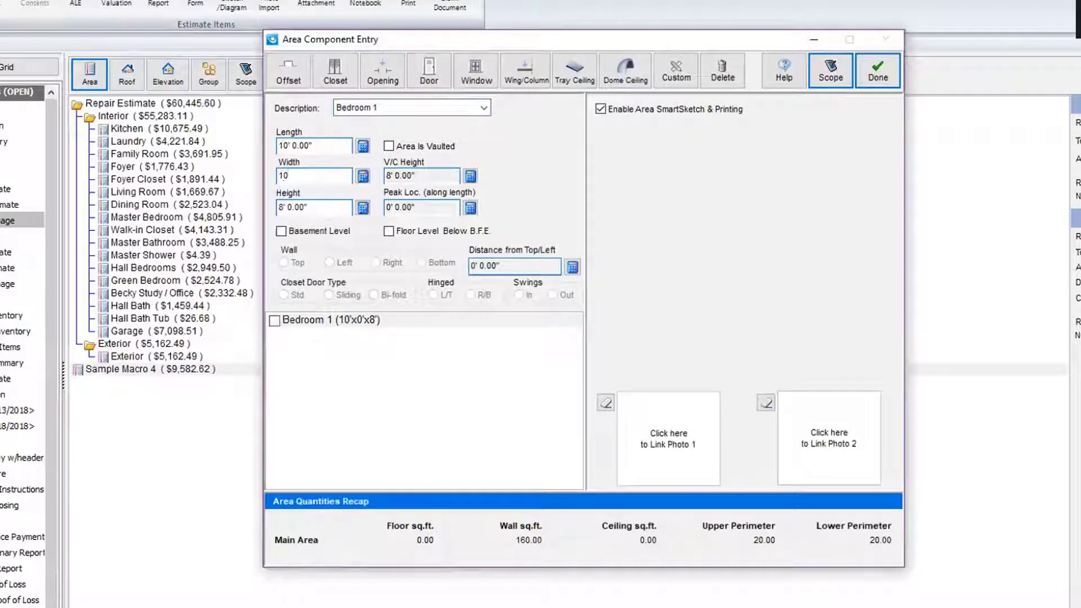
key("Tab")
key("Tab")
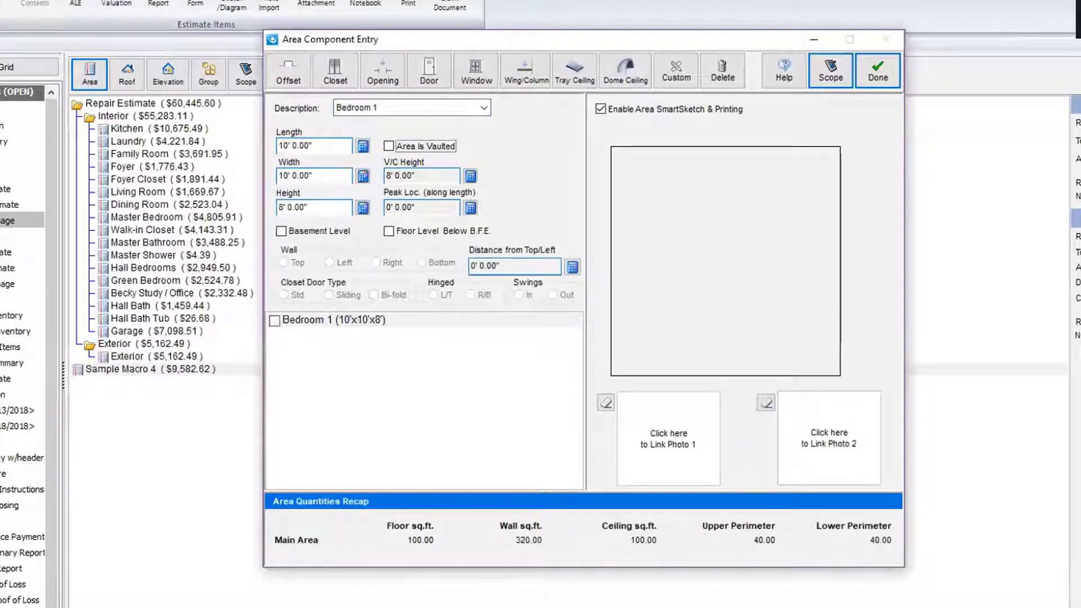
Run the "ASS-R/R Dry w Paint" macro in Bedroom 1's scope using the original area's % Affected and Item Height values, and list its items.
left_click(831, 73)
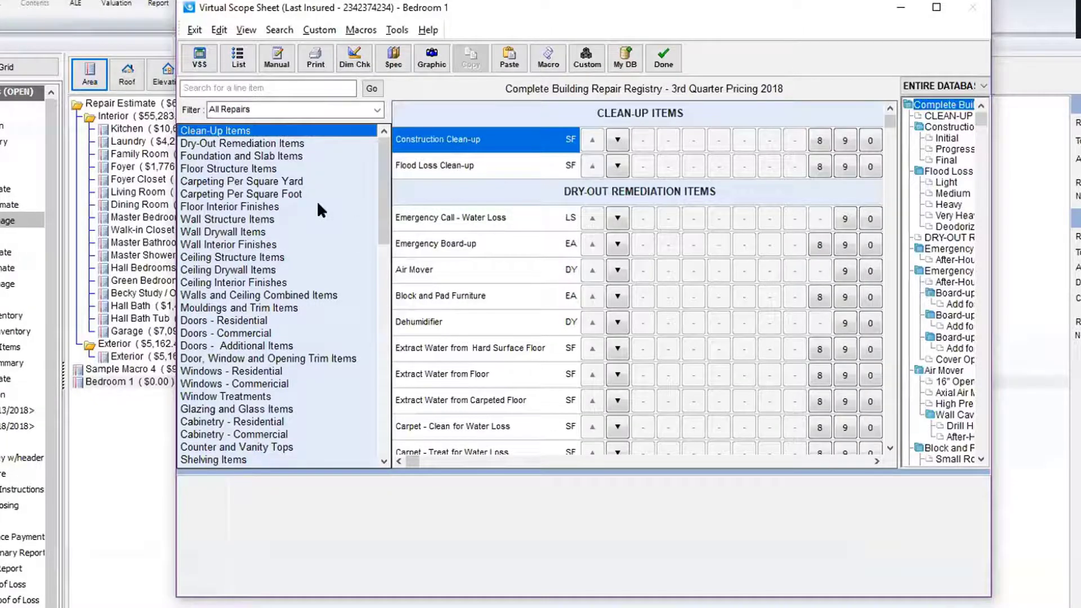
left_click(548, 57)
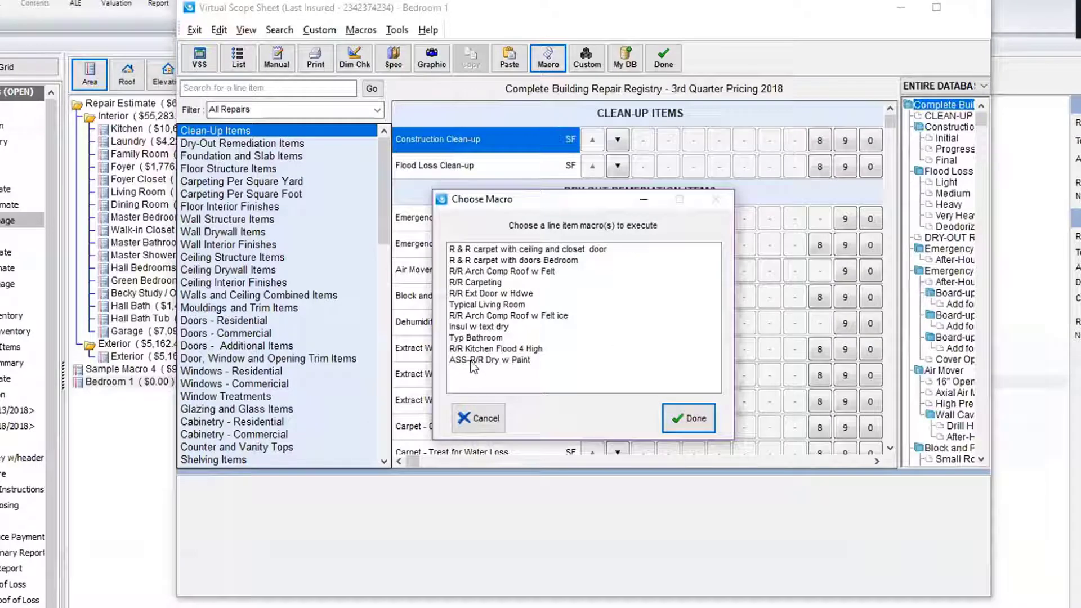
left_click(468, 360)
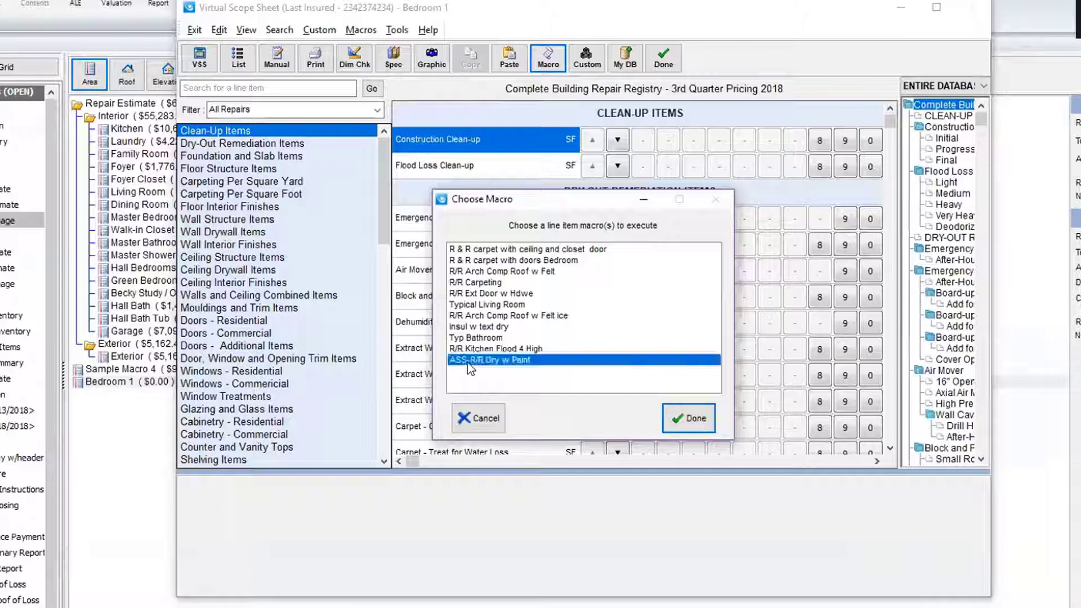
left_click(690, 419)
left_click(405, 374)
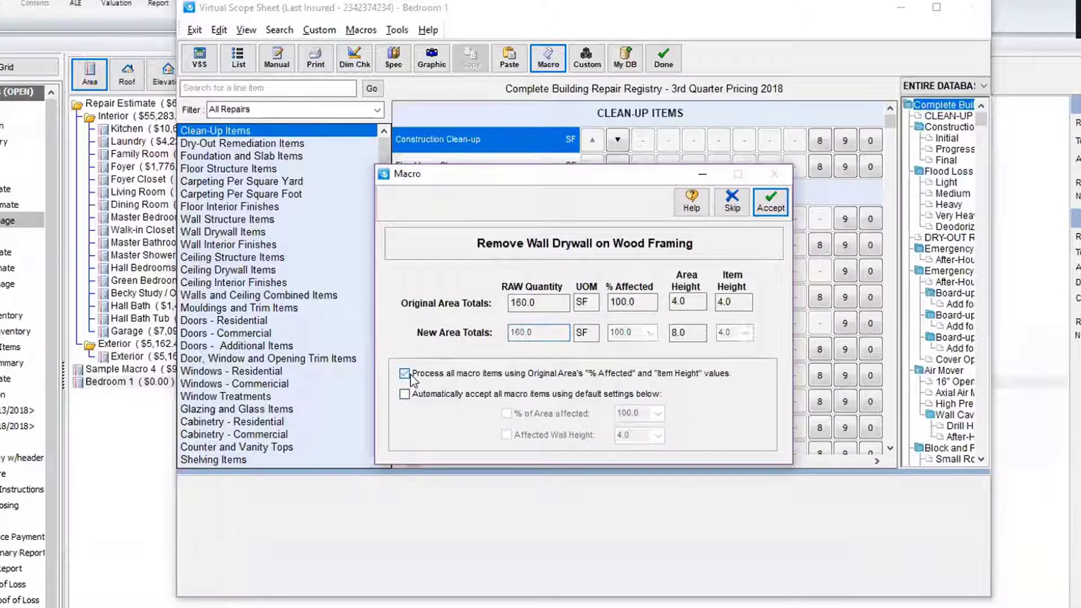
left_click(763, 199)
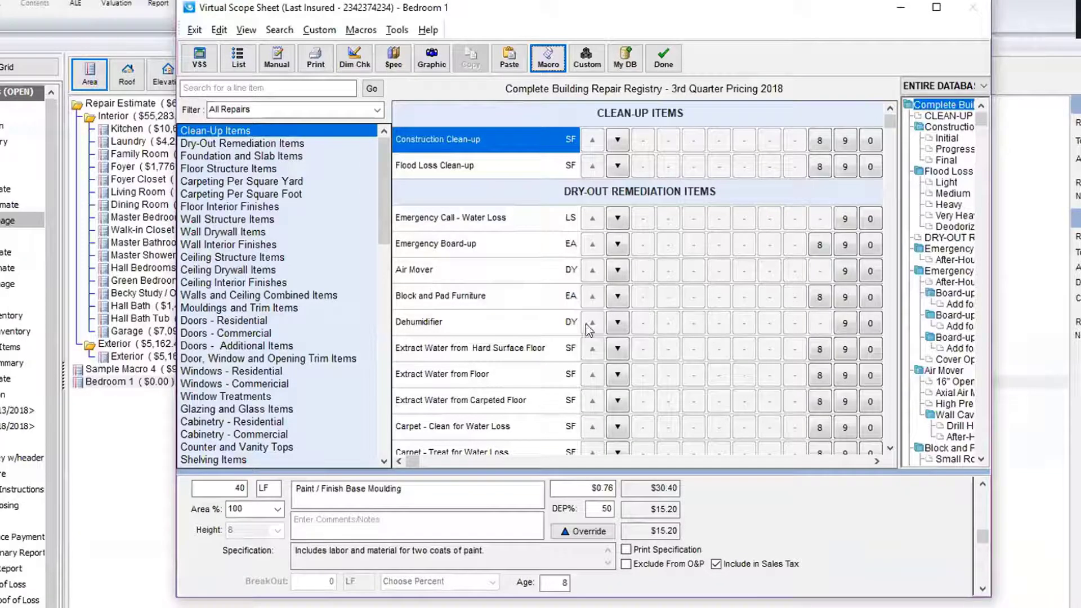
left_click(238, 57)
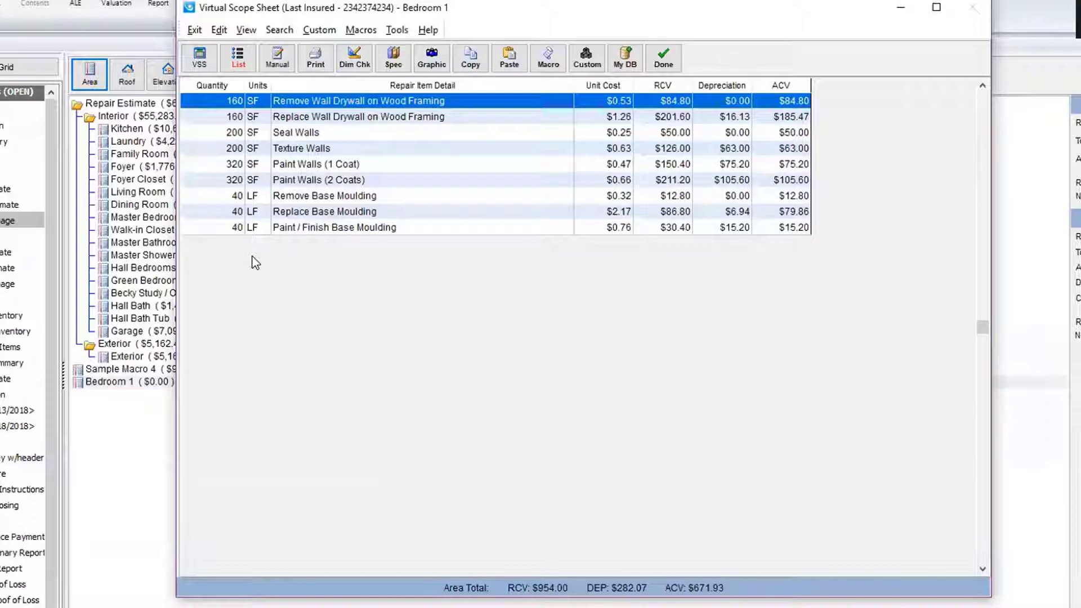
left_click(665, 59)
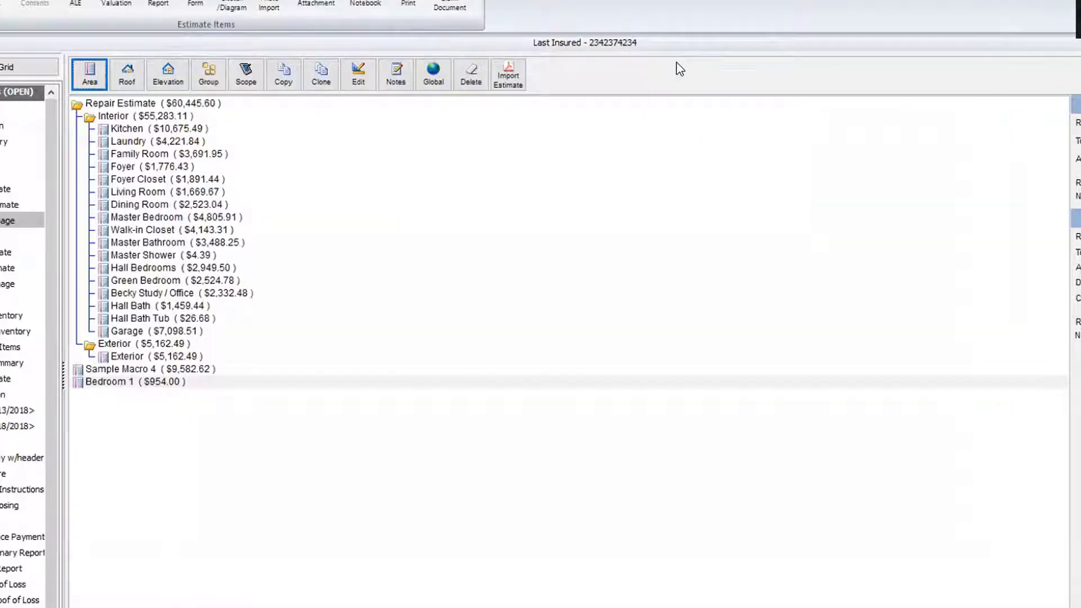
Delete the Sample Macro 4 area from the estimate.
right_click(142, 371)
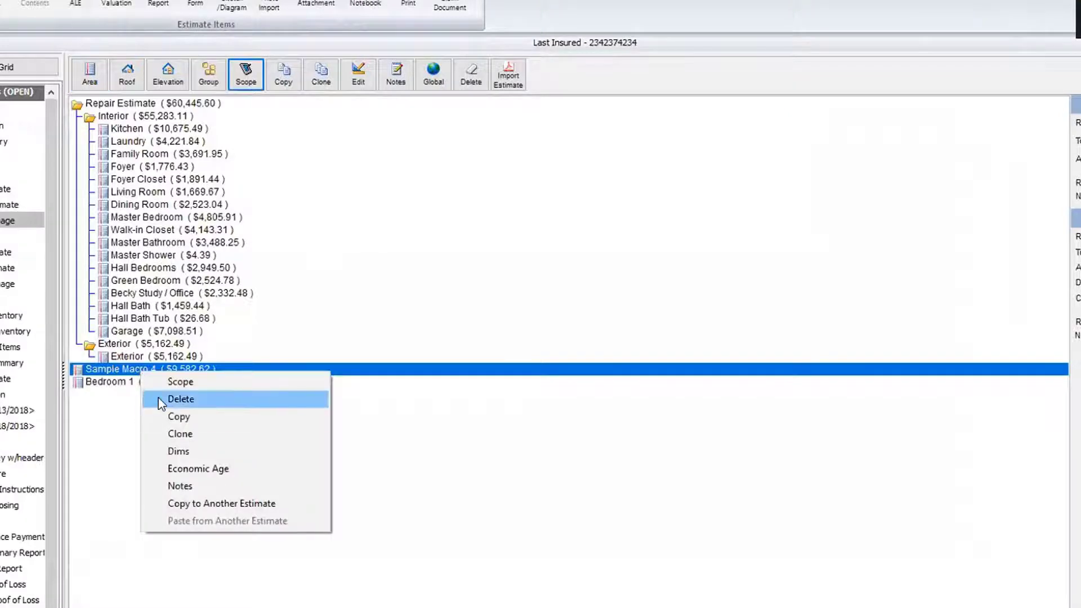